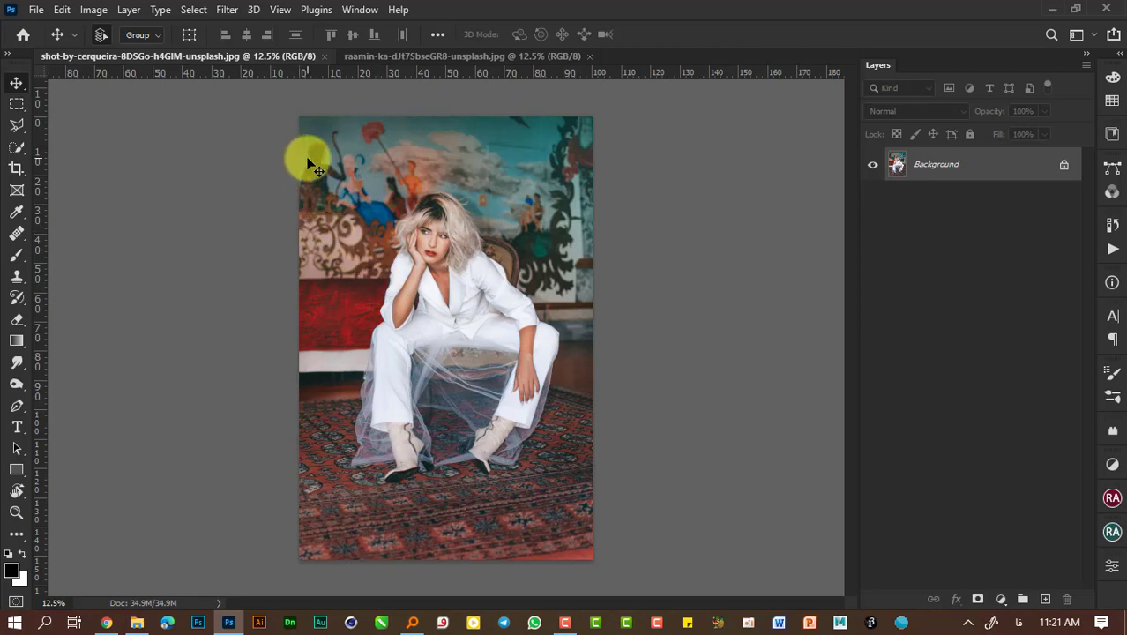
- Select the seated woman with Select Subject and add the sheer fabric between her legs using the Quick Selection tool
{"action": "key", "text": "w"}
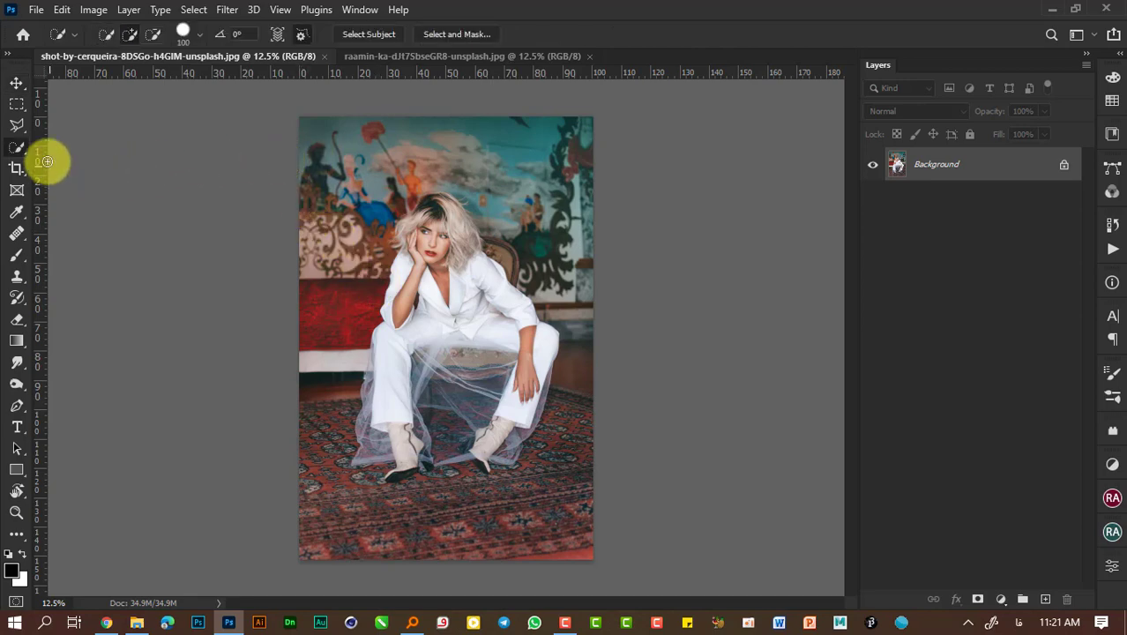
{"action": "right_click", "coordinate": [21, 148]}
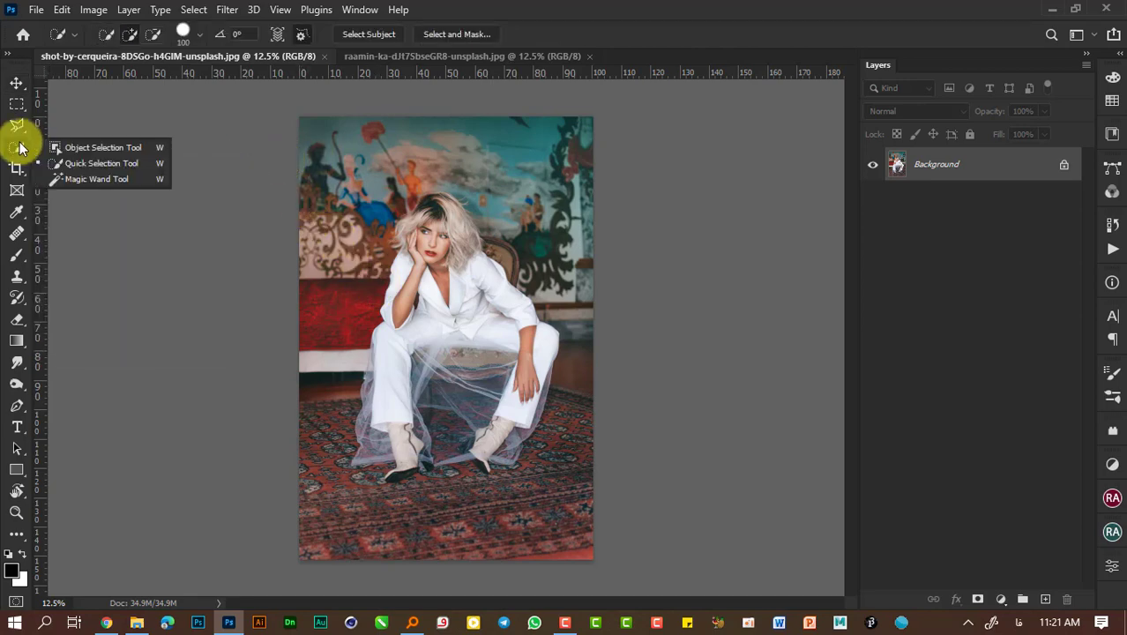
{"action": "left_click", "coordinate": [102, 163]}
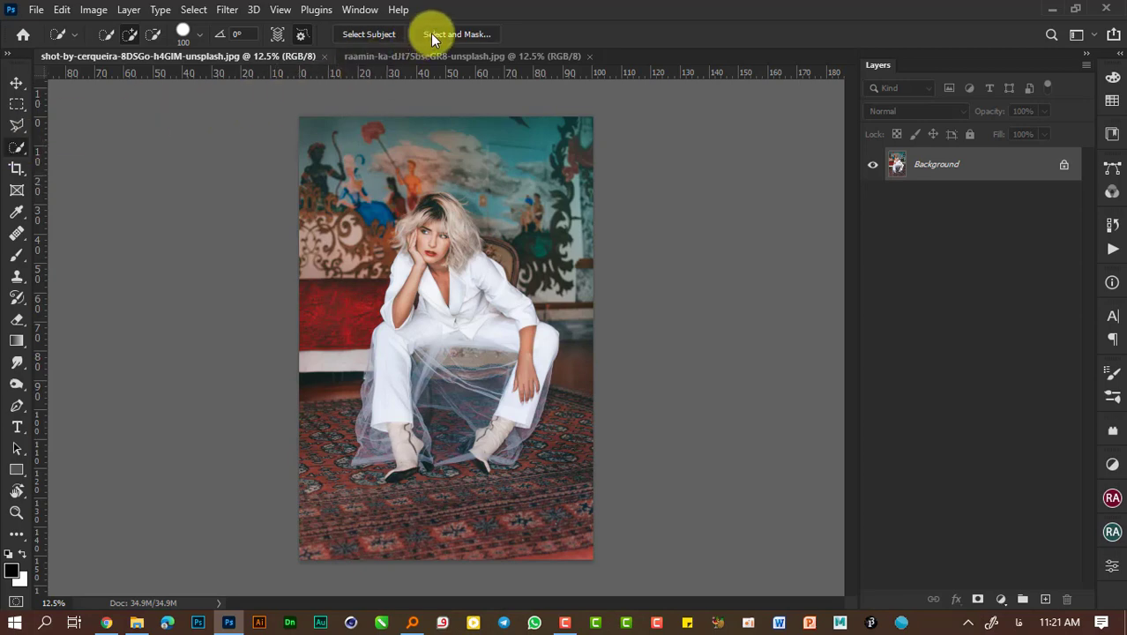
{"action": "left_click", "coordinate": [358, 36]}
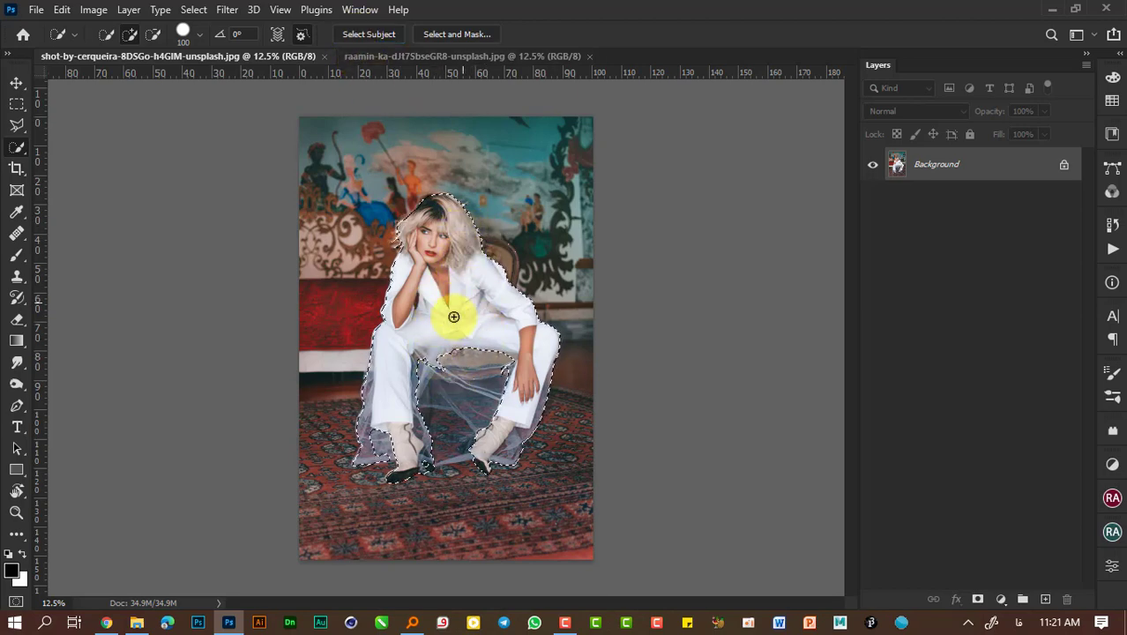
{"action": "mouse_move", "coordinate": [422, 365]}
{"action": "left_mouse_down"}
{"action": "mouse_move", "coordinate": [486, 372]}
{"action": "mouse_move", "coordinate": [497, 386]}
{"action": "mouse_move", "coordinate": [448, 354]}
{"action": "mouse_move", "coordinate": [418, 395]}
{"action": "mouse_move", "coordinate": [465, 423]}
{"action": "mouse_move", "coordinate": [456, 456]}
{"action": "mouse_move", "coordinate": [378, 444]}
{"action": "mouse_move", "coordinate": [393, 444]}
{"action": "mouse_move", "coordinate": [383, 452]}
{"action": "mouse_move", "coordinate": [427, 461]}
{"action": "mouse_move", "coordinate": [478, 383]}
{"action": "mouse_move", "coordinate": [476, 314]}
{"action": "mouse_move", "coordinate": [437, 225]}
{"action": "mouse_move", "coordinate": [465, 381]}
{"action": "mouse_move", "coordinate": [426, 445]}
{"action": "mouse_move", "coordinate": [428, 467]}
{"action": "mouse_move", "coordinate": [439, 460]}
{"action": "mouse_move", "coordinate": [402, 473]}
{"action": "left_mouse_up"}
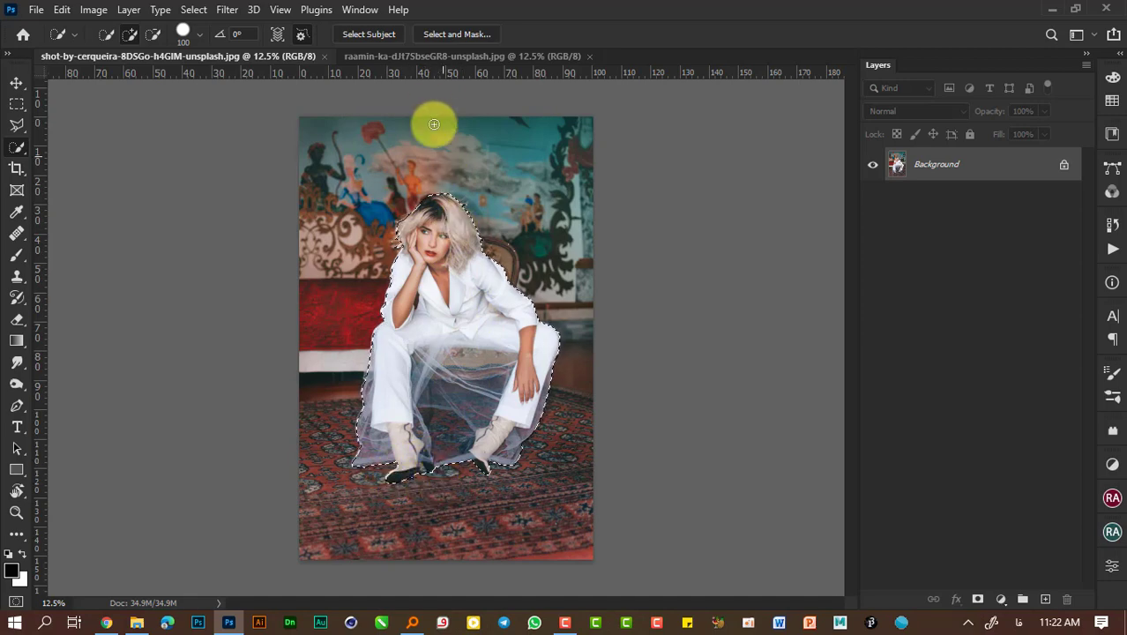
- Open the selection in Select and Mask, apply Refine Hair, and brush over the hair edge
{"action": "left_click", "coordinate": [441, 33]}
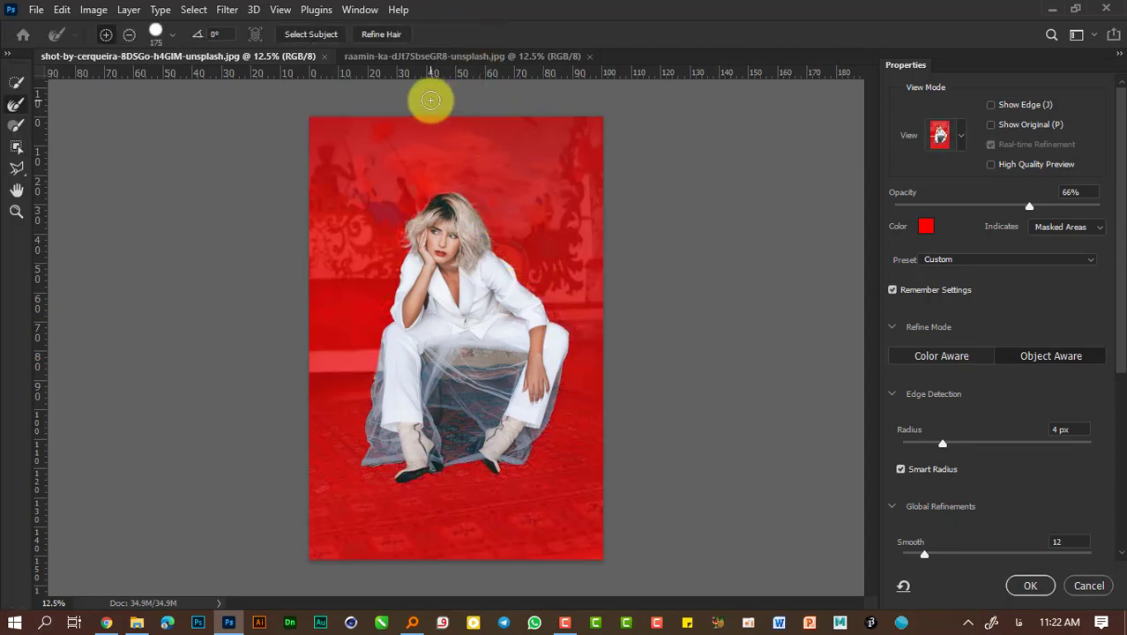
{"action": "scroll", "coordinate": [430, 100], "scroll_direction": "up", "scroll_amount": 1}
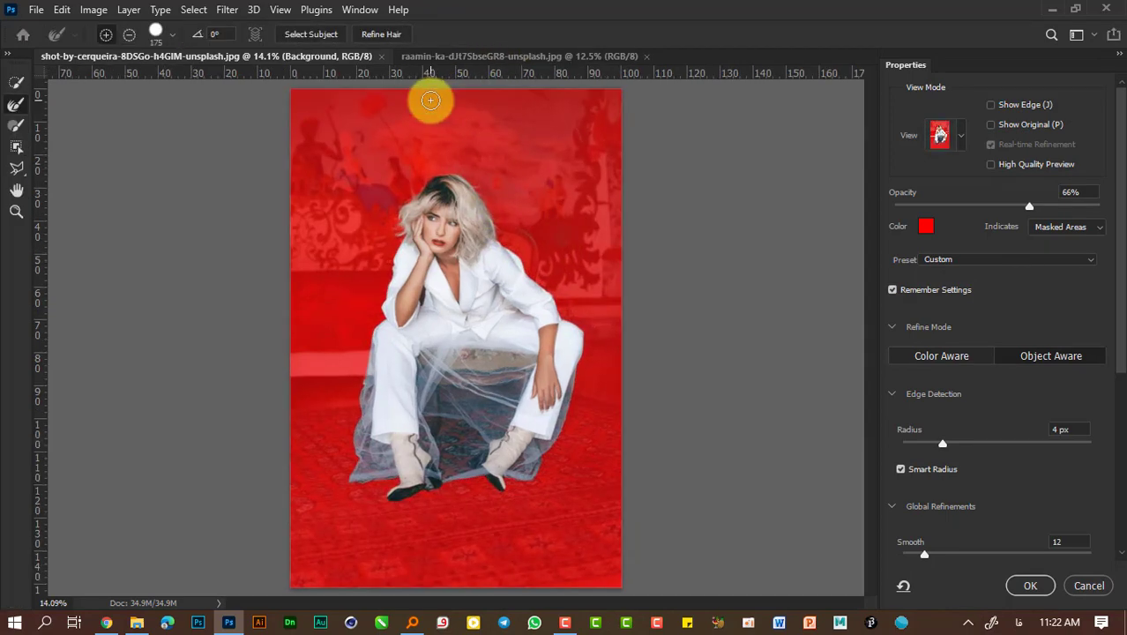
{"action": "left_click", "coordinate": [388, 35]}
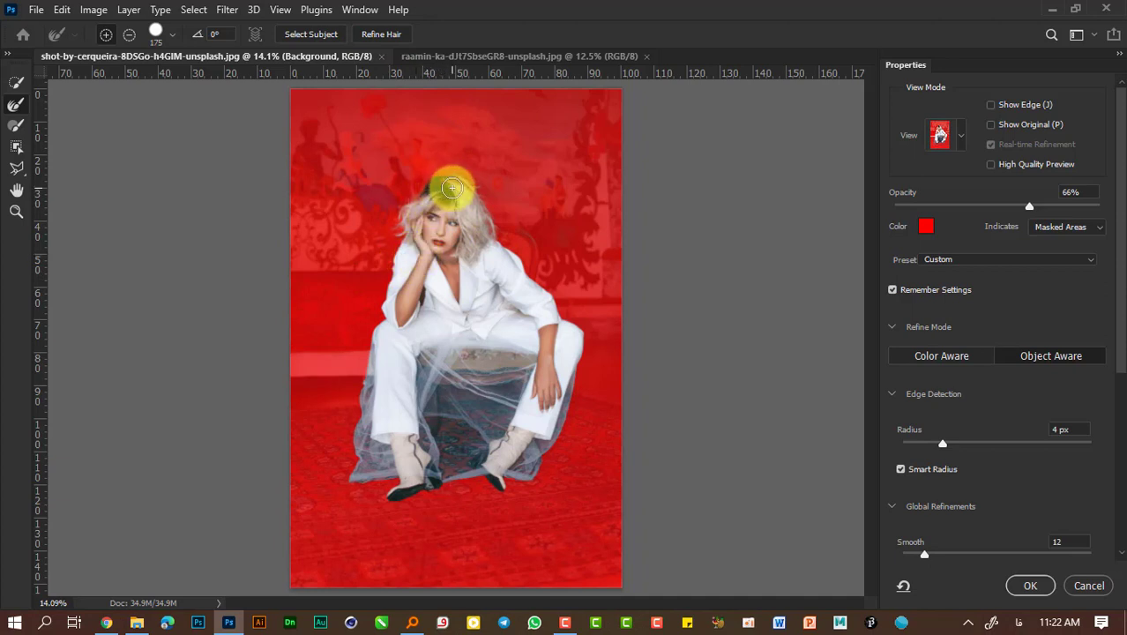
{"action": "left_click_drag", "start_coordinate": [463, 198], "coordinate": [424, 284]}
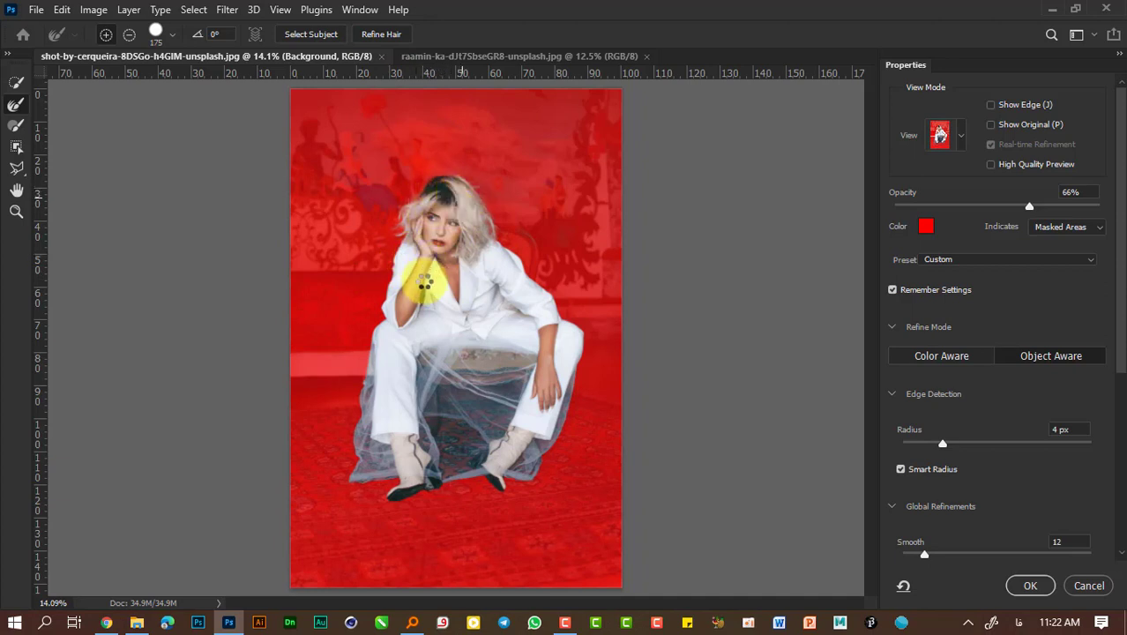
- Refine the sheer fabric between and around the legs with the Refine Edge Brush, using brush sizes from 300 down to 150
{"action": "left_click", "coordinate": [16, 82]}
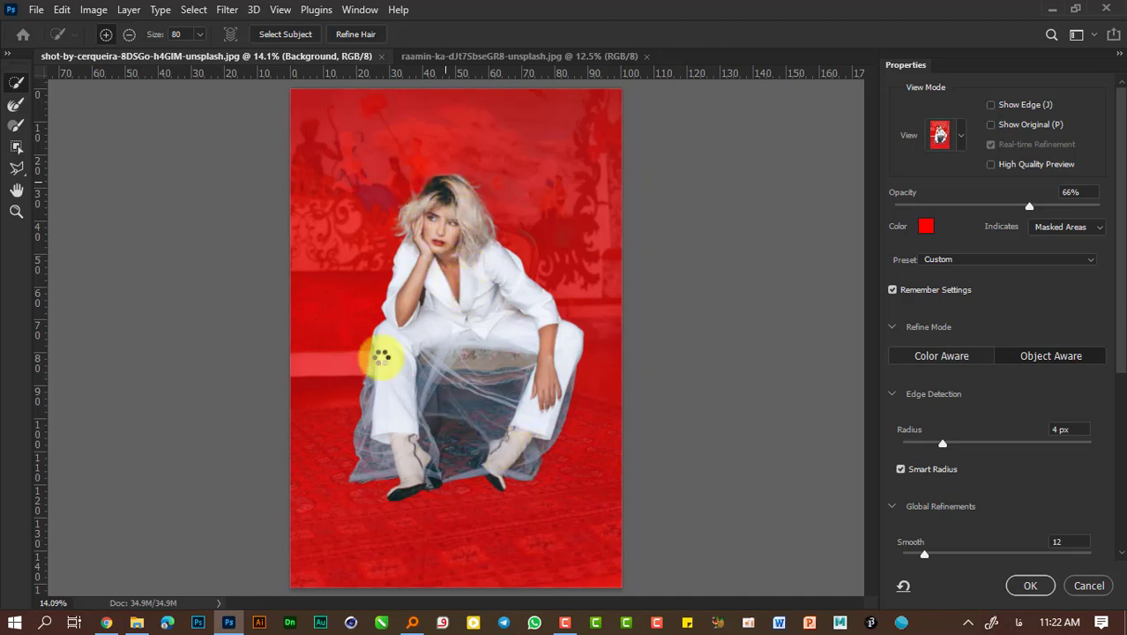
{"action": "left_click", "coordinate": [16, 104]}
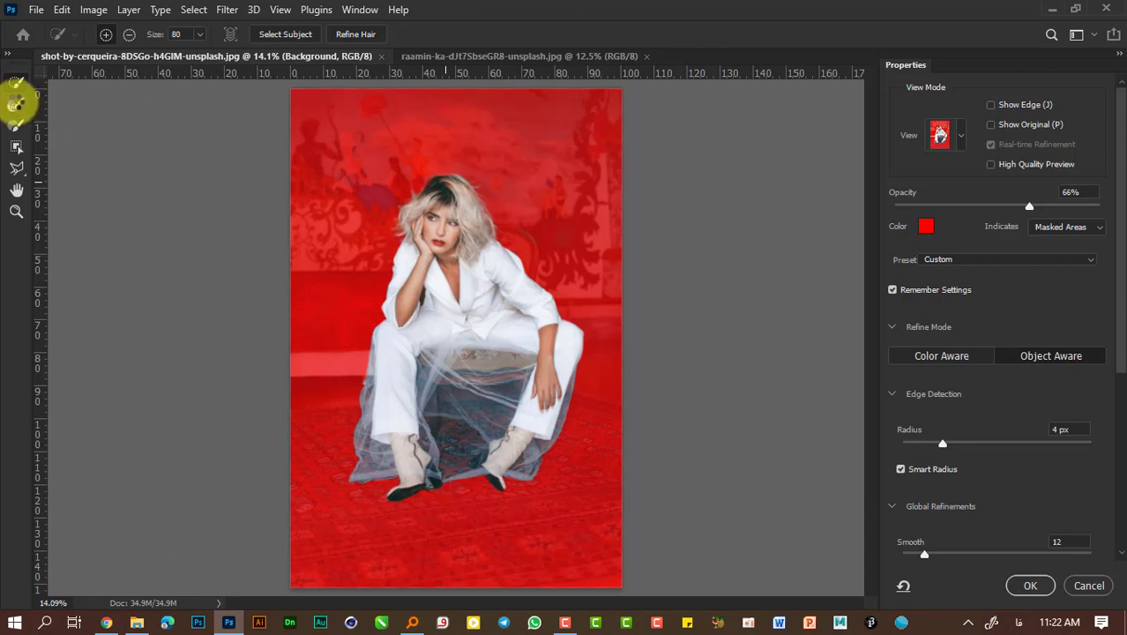
{"action": "left_click", "coordinate": [15, 106]}
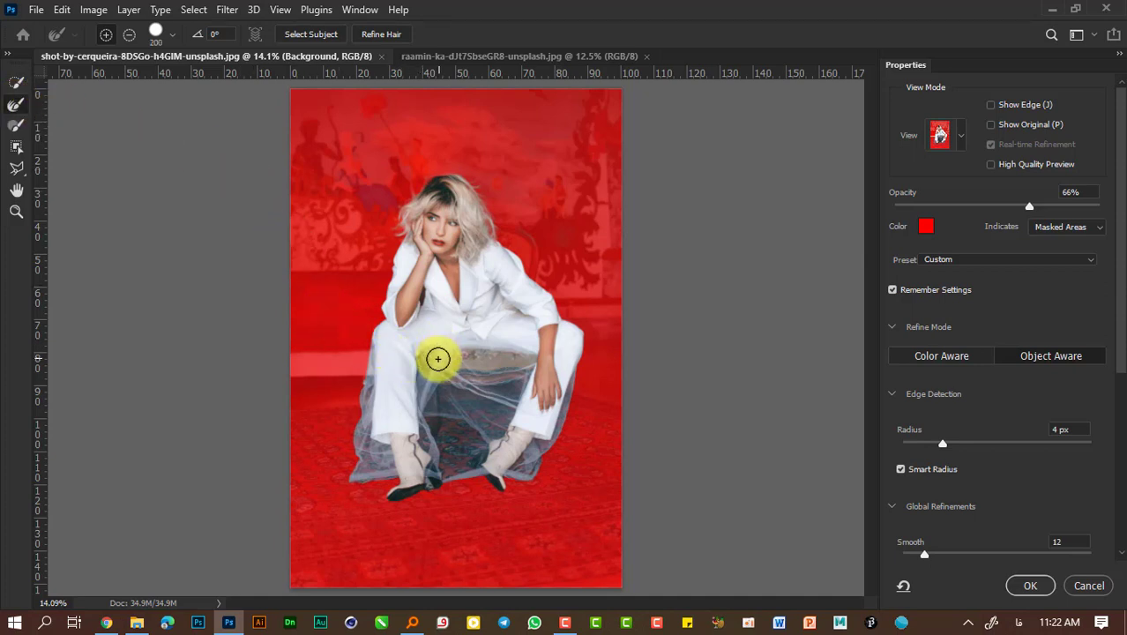
{"action": "mouse_move", "coordinate": [435, 361]}
{"action": "left_mouse_down"}
{"action": "mouse_move", "coordinate": [459, 477]}
{"action": "mouse_move", "coordinate": [508, 373]}
{"action": "mouse_move", "coordinate": [449, 365]}
{"action": "mouse_move", "coordinate": [382, 378]}
{"action": "left_mouse_up"}
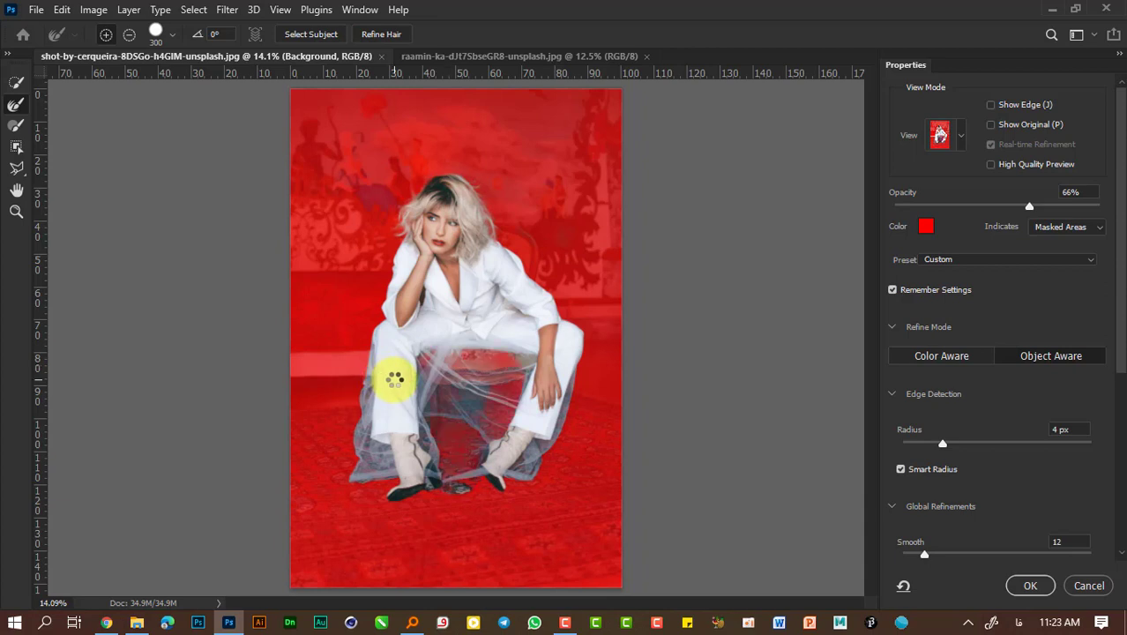
{"action": "mouse_move", "coordinate": [432, 375]}
{"action": "left_mouse_down"}
{"action": "mouse_move", "coordinate": [447, 462]}
{"action": "mouse_move", "coordinate": [431, 466]}
{"action": "mouse_move", "coordinate": [518, 406]}
{"action": "mouse_move", "coordinate": [538, 457]}
{"action": "mouse_move", "coordinate": [490, 438]}
{"action": "mouse_move", "coordinate": [473, 391]}
{"action": "mouse_move", "coordinate": [471, 407]}
{"action": "mouse_move", "coordinate": [482, 395]}
{"action": "mouse_move", "coordinate": [537, 478]}
{"action": "left_mouse_up"}
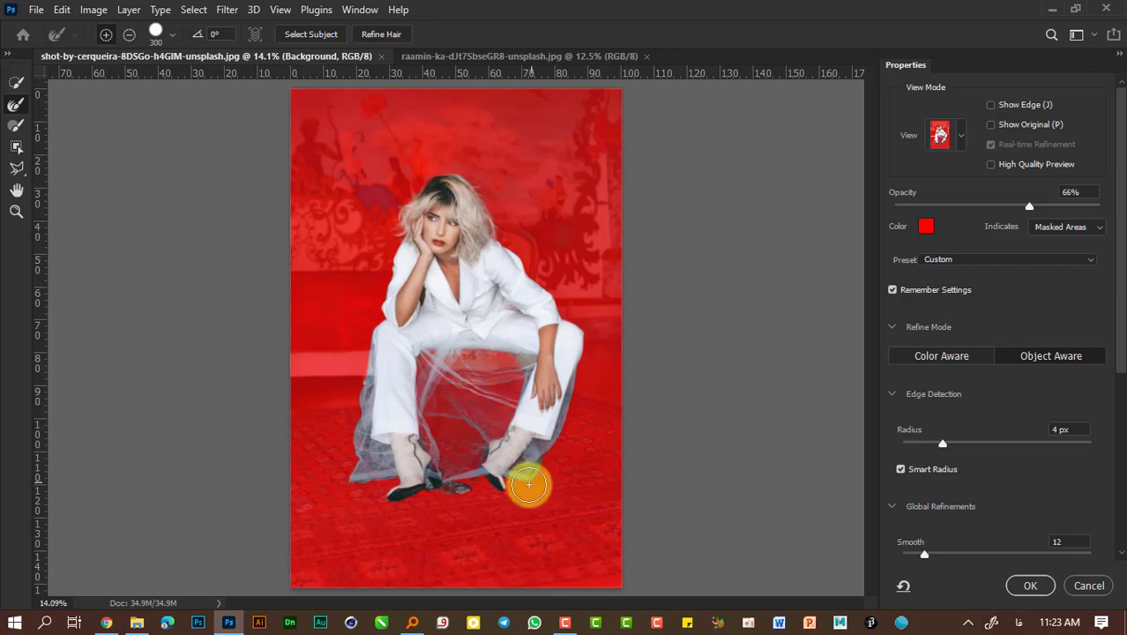
{"action": "mouse_move", "coordinate": [528, 477]}
{"action": "left_mouse_down"}
{"action": "mouse_move", "coordinate": [594, 377]}
{"action": "mouse_move", "coordinate": [562, 376]}
{"action": "left_mouse_up"}
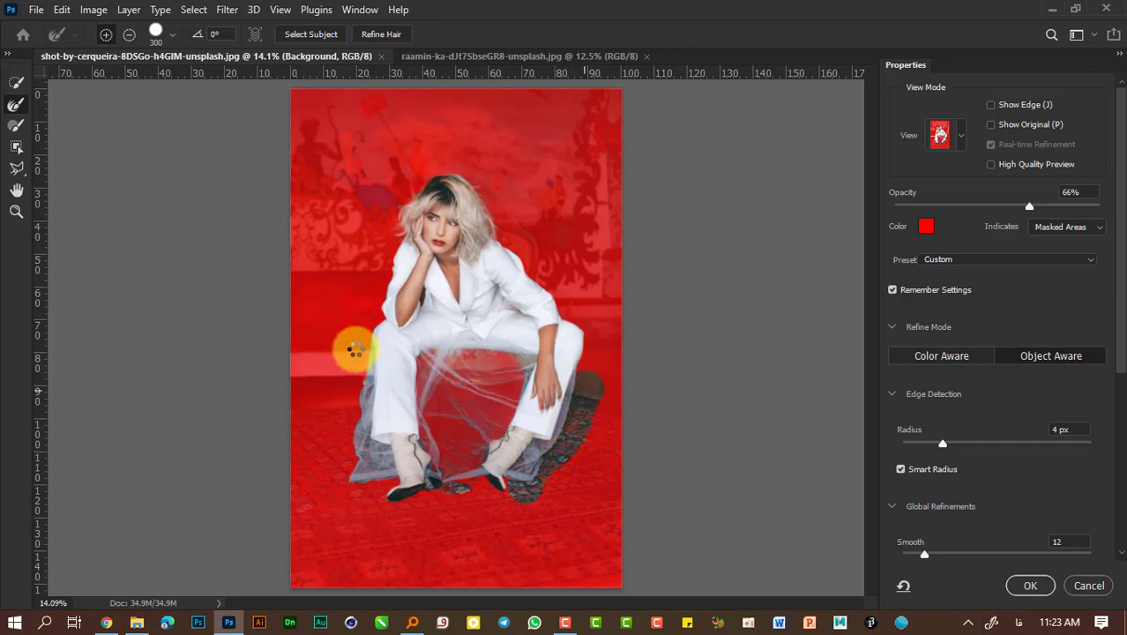
{"action": "mouse_move", "coordinate": [354, 355]}
{"action": "left_mouse_down"}
{"action": "mouse_move", "coordinate": [358, 460]}
{"action": "mouse_move", "coordinate": [381, 471]}
{"action": "mouse_move", "coordinate": [377, 462]}
{"action": "mouse_move", "coordinate": [340, 476]}
{"action": "mouse_move", "coordinate": [386, 522]}
{"action": "left_mouse_up"}
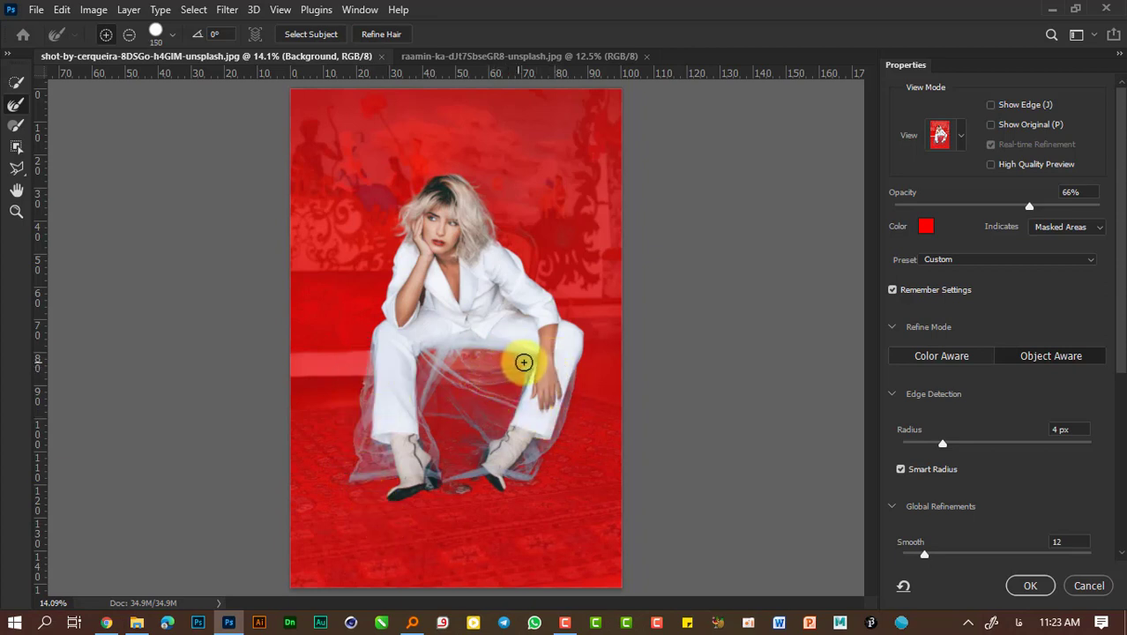
{"action": "mouse_move", "coordinate": [514, 391]}
{"action": "left_mouse_down"}
{"action": "mouse_move", "coordinate": [453, 453]}
{"action": "mouse_move", "coordinate": [452, 518]}
{"action": "mouse_move", "coordinate": [461, 498]}
{"action": "mouse_move", "coordinate": [451, 489]}
{"action": "mouse_move", "coordinate": [466, 489]}
{"action": "mouse_move", "coordinate": [441, 496]}
{"action": "left_mouse_up"}
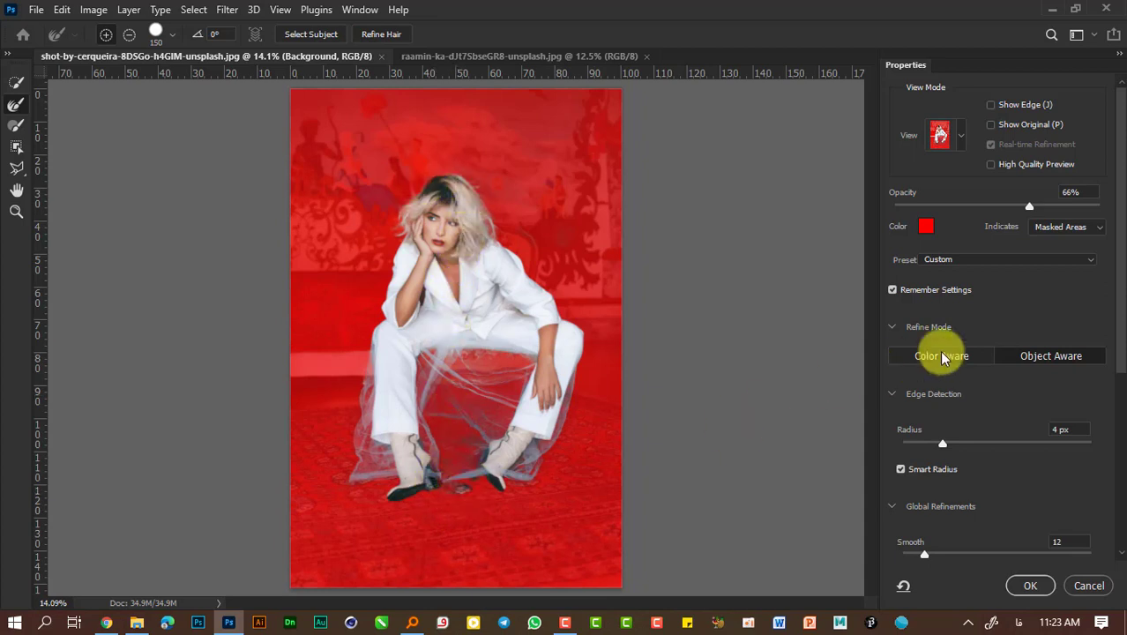
- Set the mask's feather to 3.3 px and the edge detection radius to 4 px
{"action": "left_click_drag", "start_coordinate": [1121, 316], "coordinate": [1110, 452]}
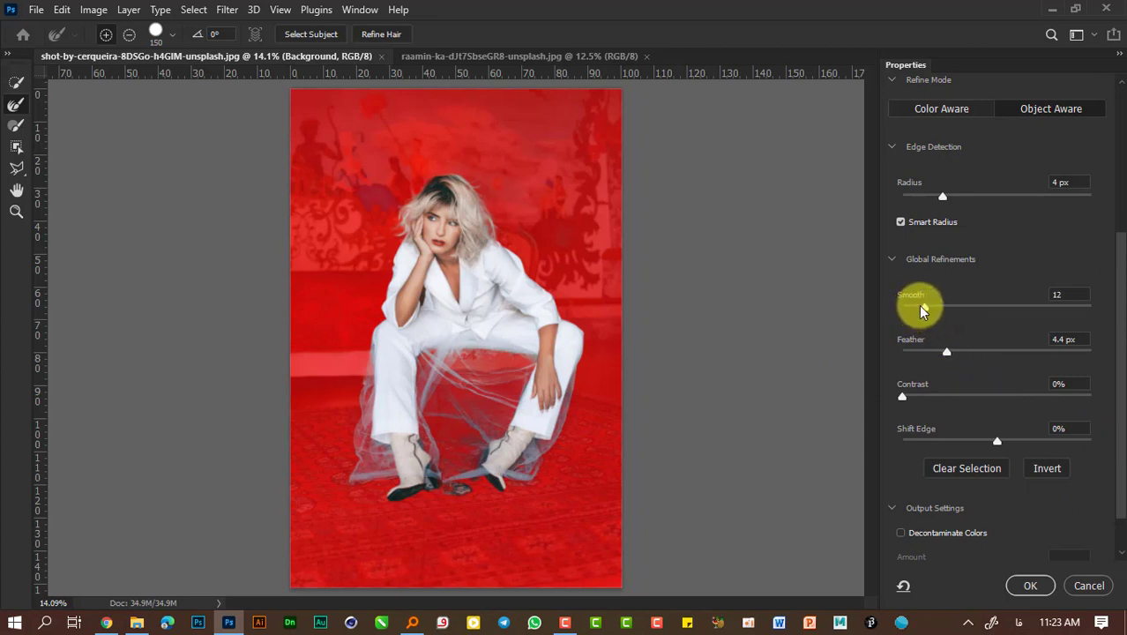
{"action": "left_click", "coordinate": [938, 355]}
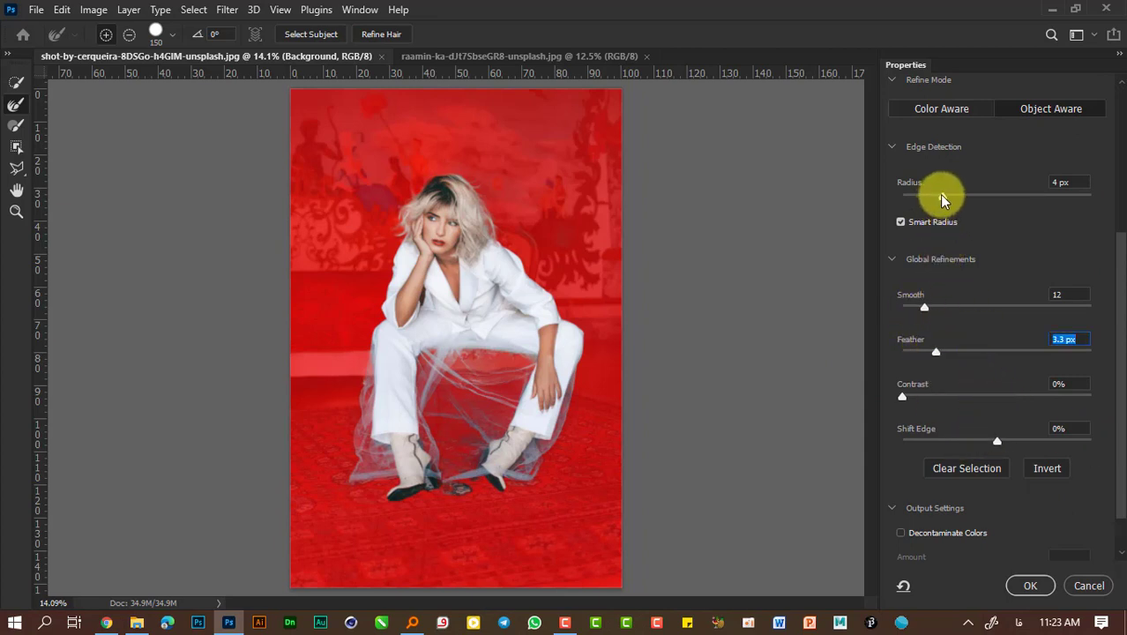
{"action": "left_click", "coordinate": [948, 194]}
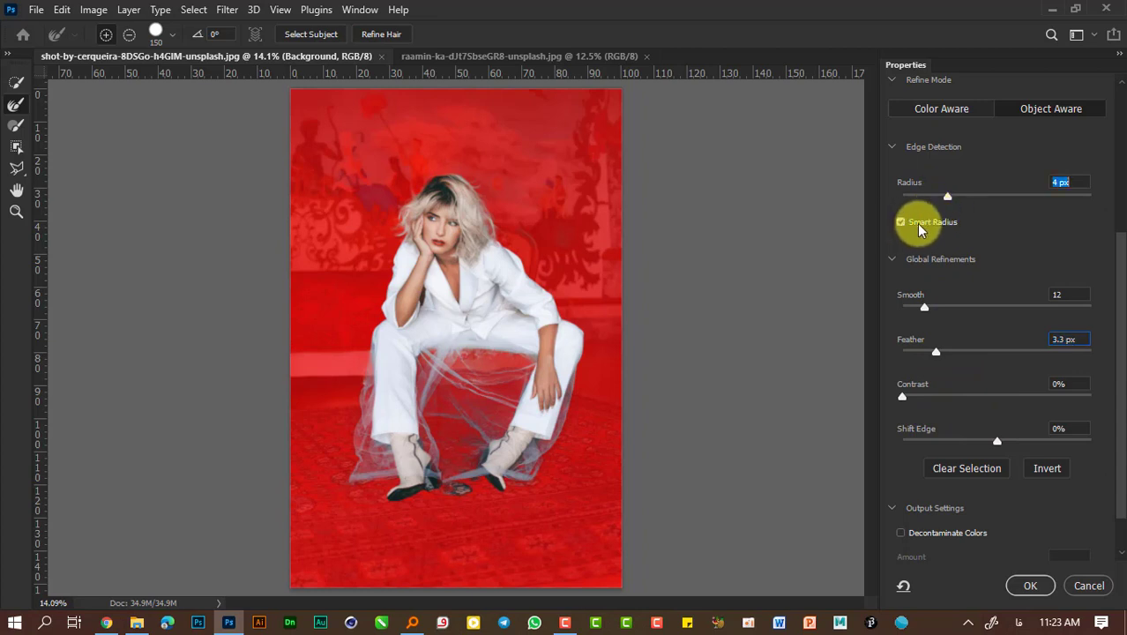
- Output the refined selection to a new layer with layer mask
{"action": "scroll", "coordinate": [1110, 450], "scroll_direction": "down", "scroll_amount": 1}
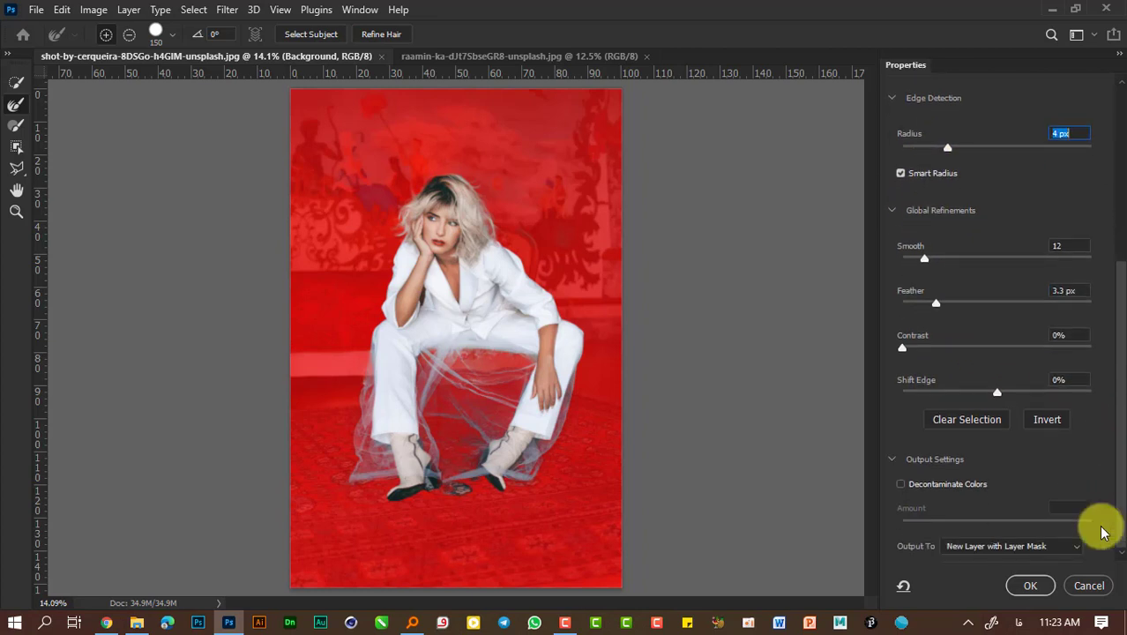
{"action": "left_click", "coordinate": [995, 544]}
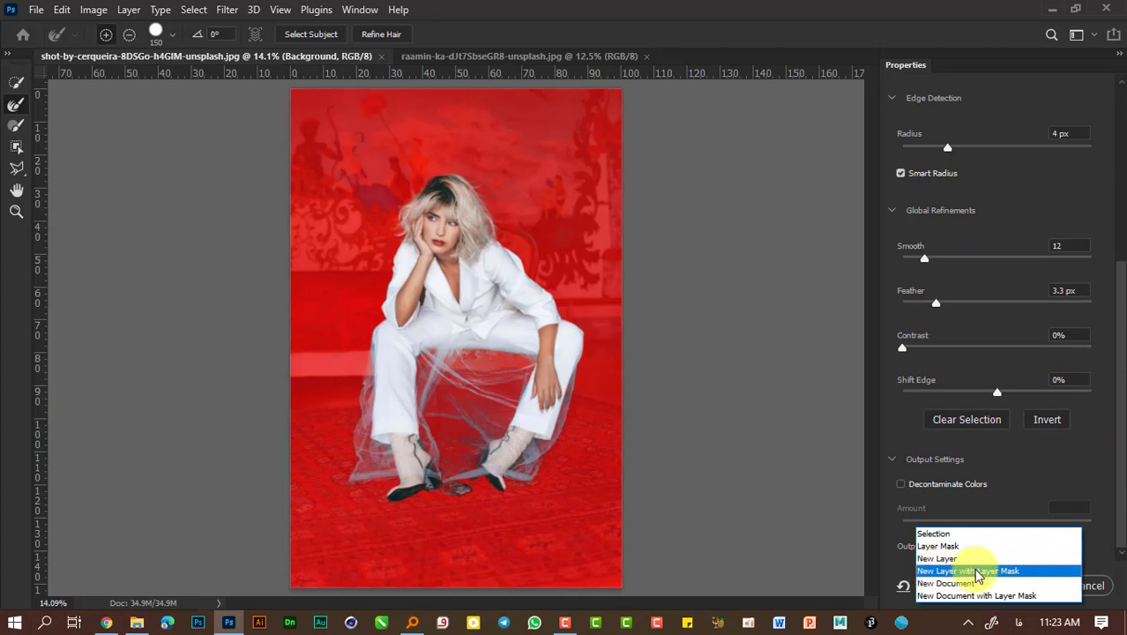
{"action": "left_click", "coordinate": [978, 573]}
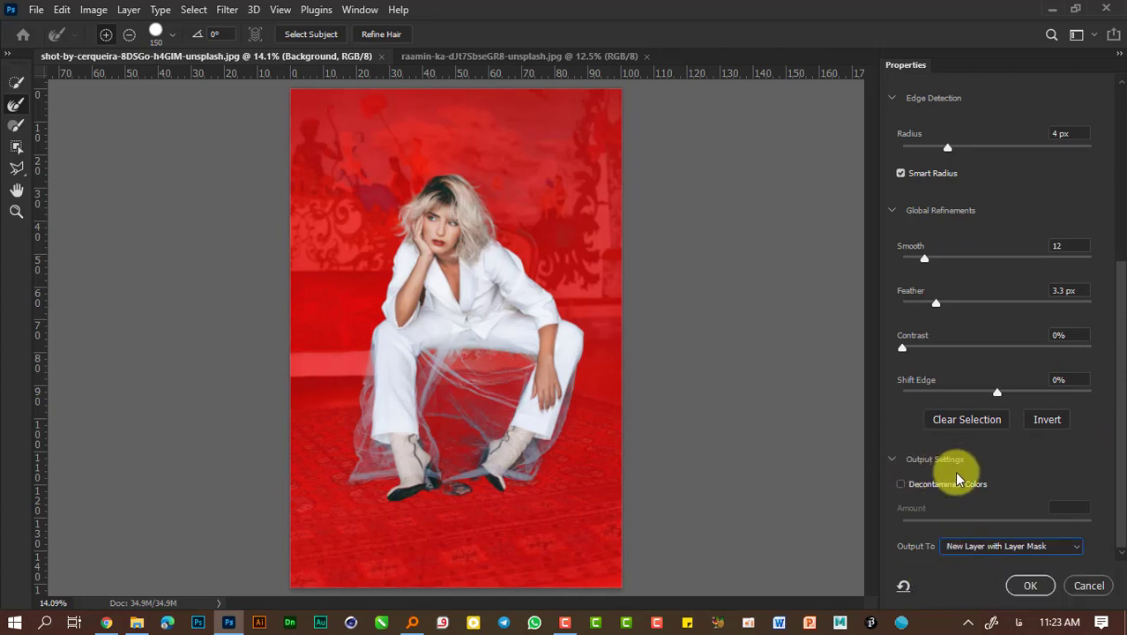
{"action": "left_click", "coordinate": [1027, 587]}
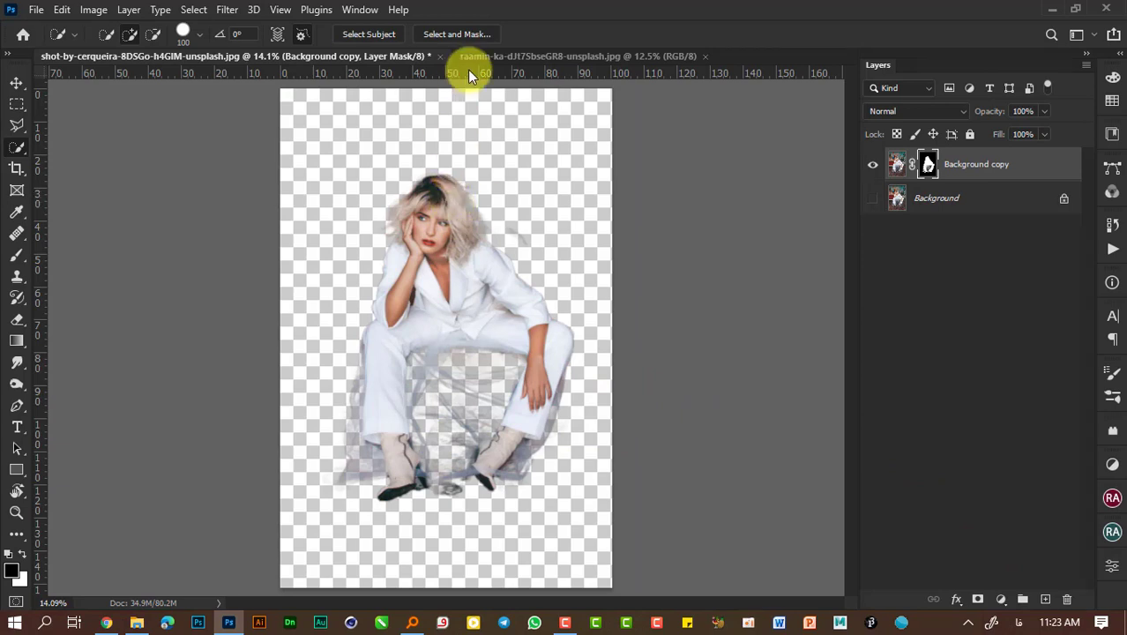
- In the raamin-ka photo, select the woman with Select Subject and subtract the wood patch beside her raised foot
{"action": "left_click", "coordinate": [492, 57]}
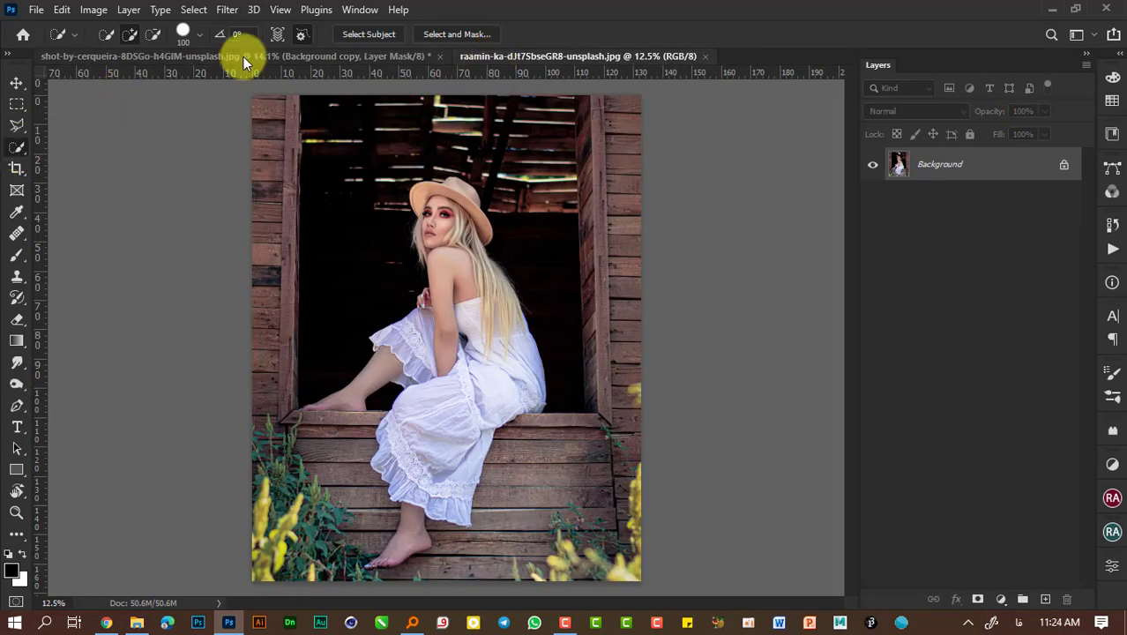
{"action": "left_click", "coordinate": [366, 35]}
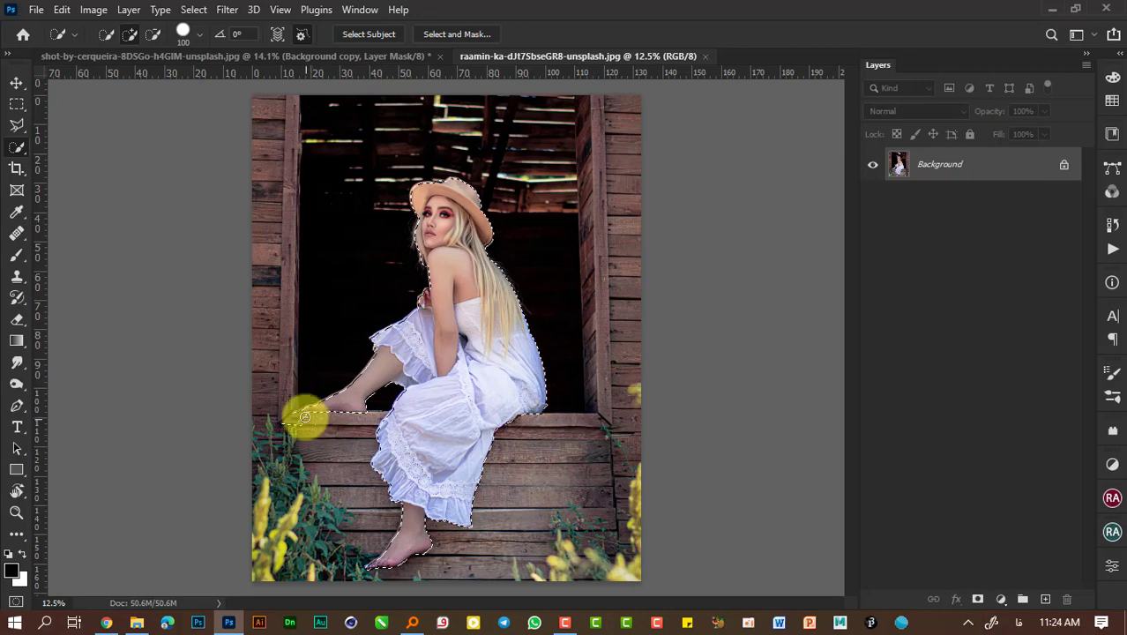
{"action": "left_click", "coordinate": [303, 415], "text": "alt"}
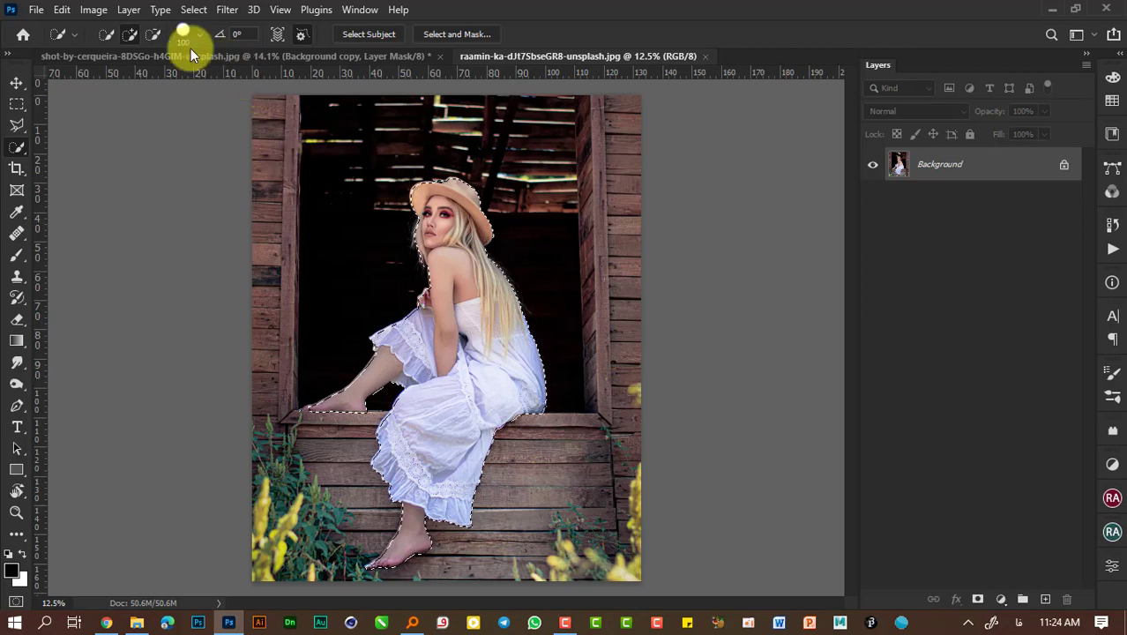
- Expand the selection around the woman in the white dress by 30 pixels, twice
{"action": "left_click", "coordinate": [195, 10]}
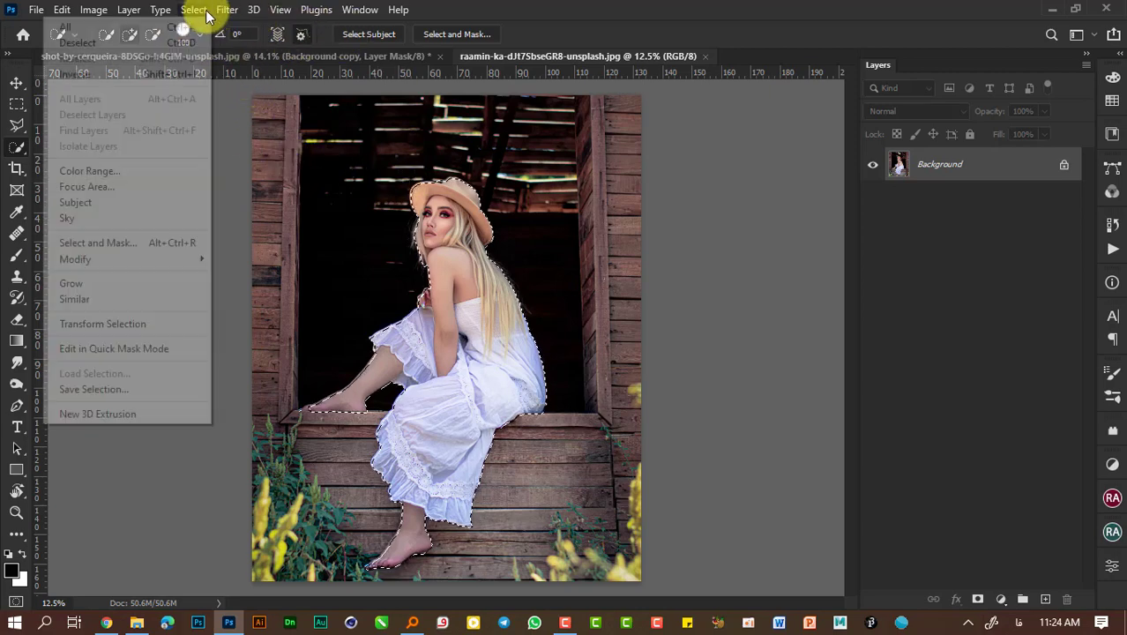
{"action": "mouse_move", "coordinate": [111, 257]}
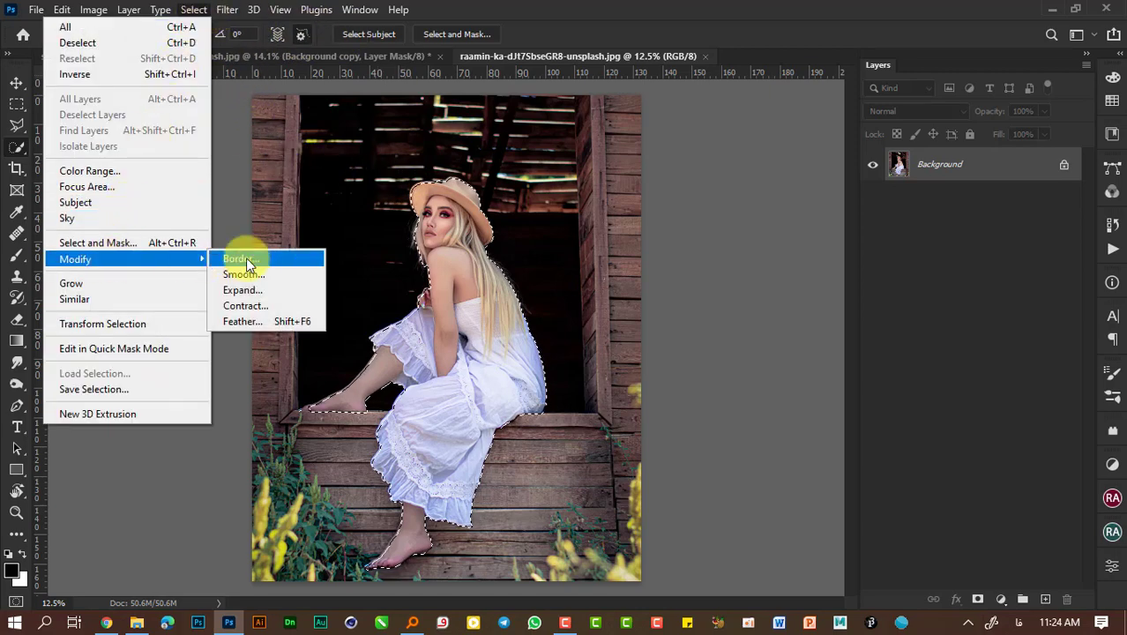
{"action": "left_click", "coordinate": [240, 287]}
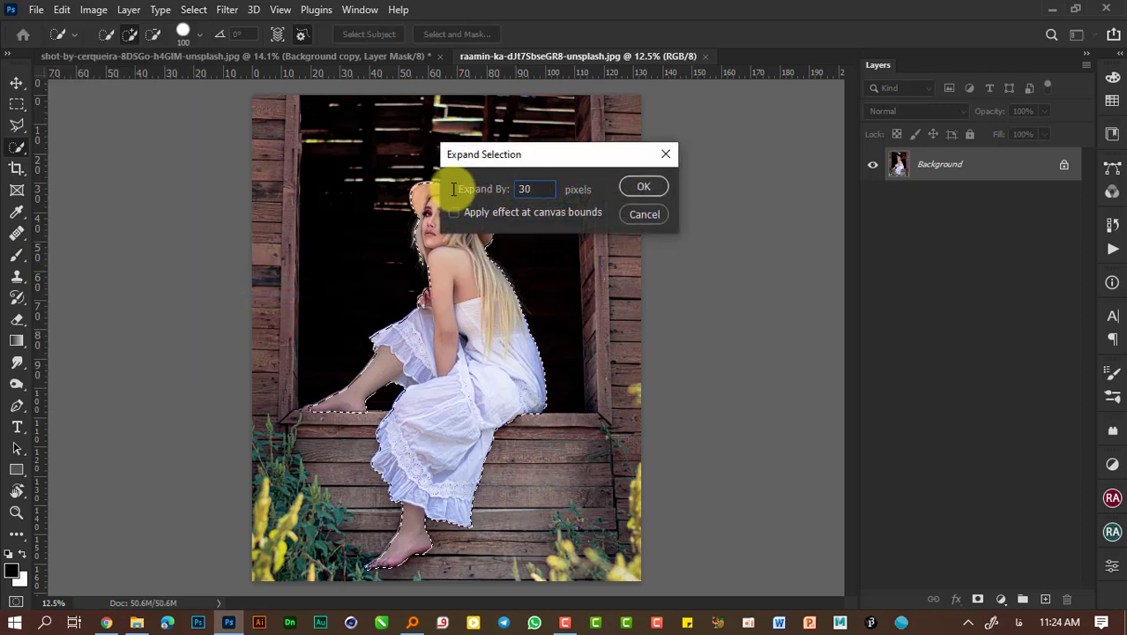
{"action": "left_click", "coordinate": [634, 184]}
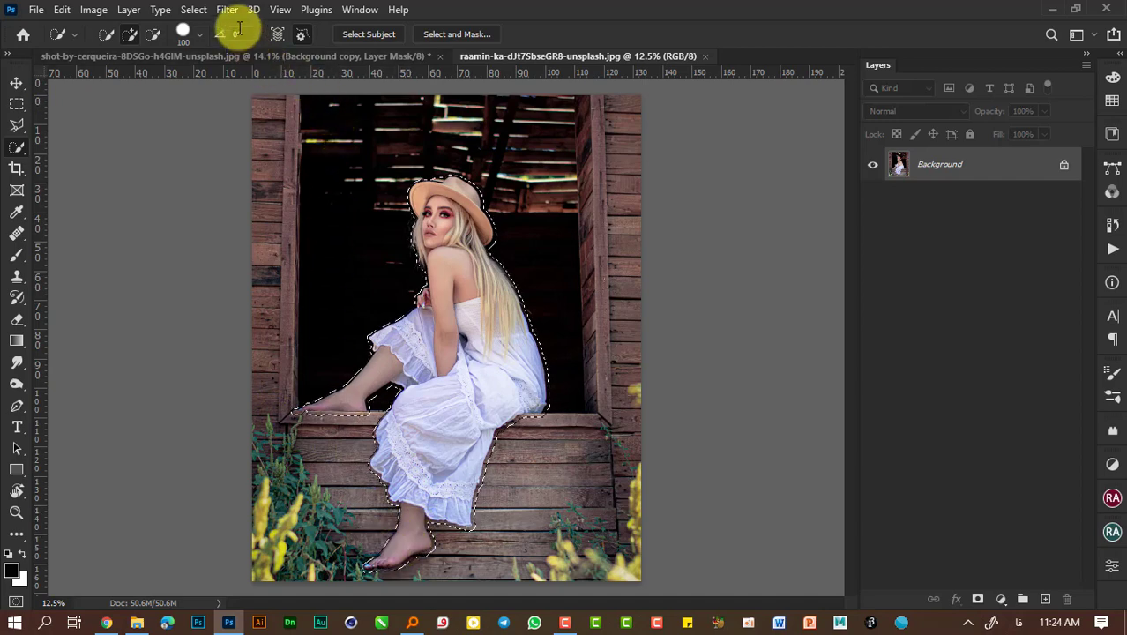
{"action": "left_click", "coordinate": [195, 10]}
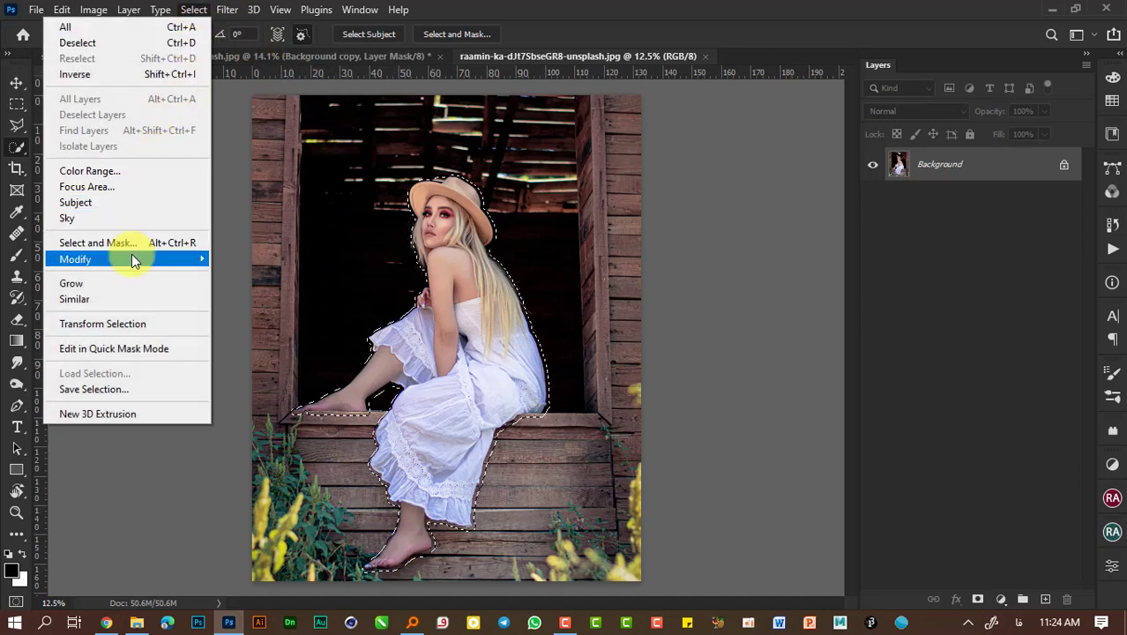
{"action": "mouse_move", "coordinate": [199, 260]}
{"action": "left_click", "coordinate": [262, 291]}
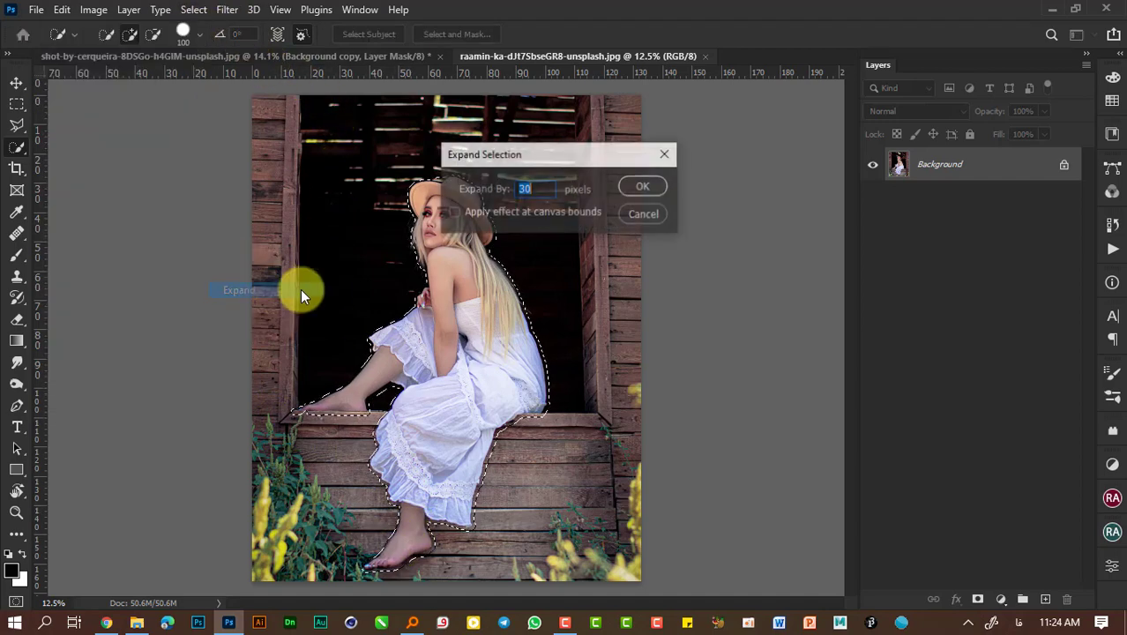
{"action": "key", "text": "Return"}
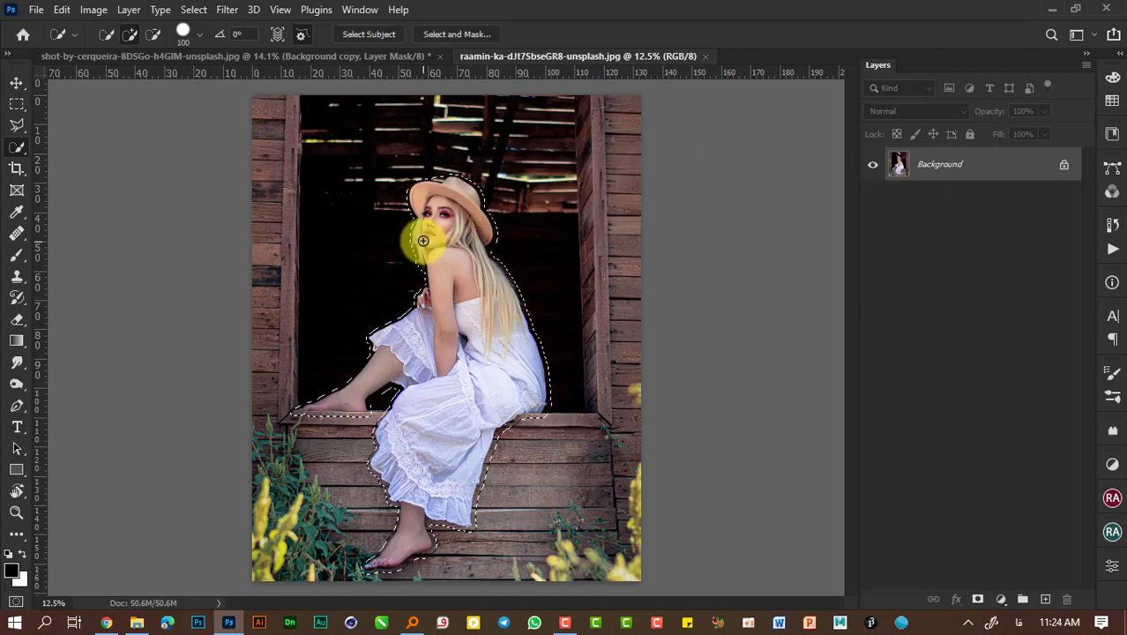
- Open the Content-Aware Fill workspace for the selection around the woman in the white dress
{"action": "left_click", "coordinate": [62, 11]}
{"action": "left_click", "coordinate": [129, 297]}
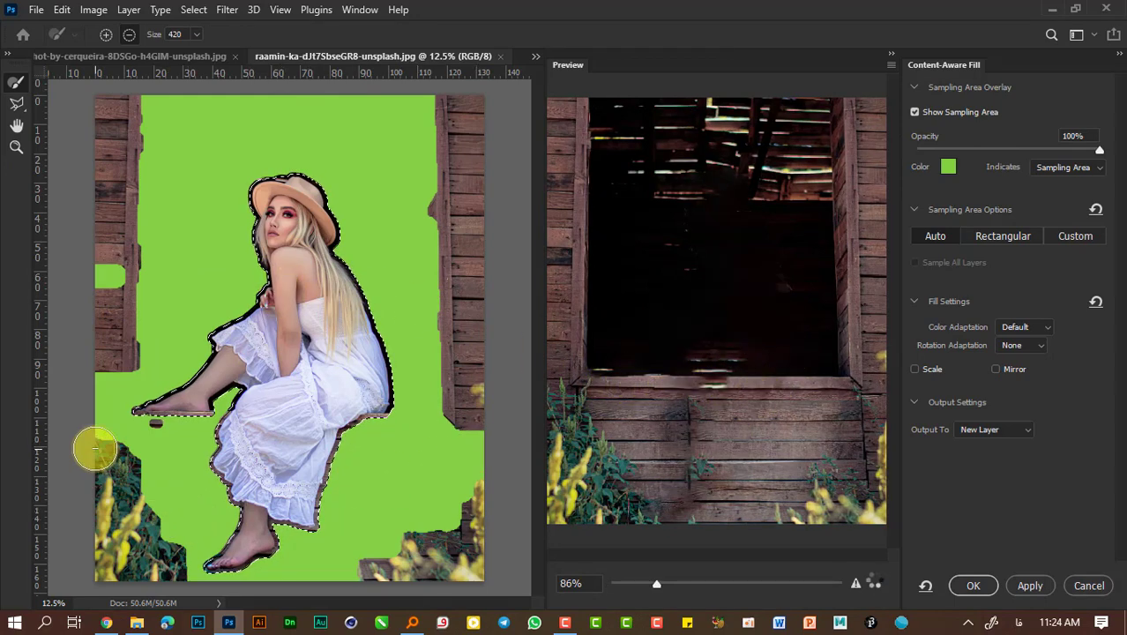
{"action": "left_click_drag", "start_coordinate": [127, 468], "coordinate": [153, 514]}
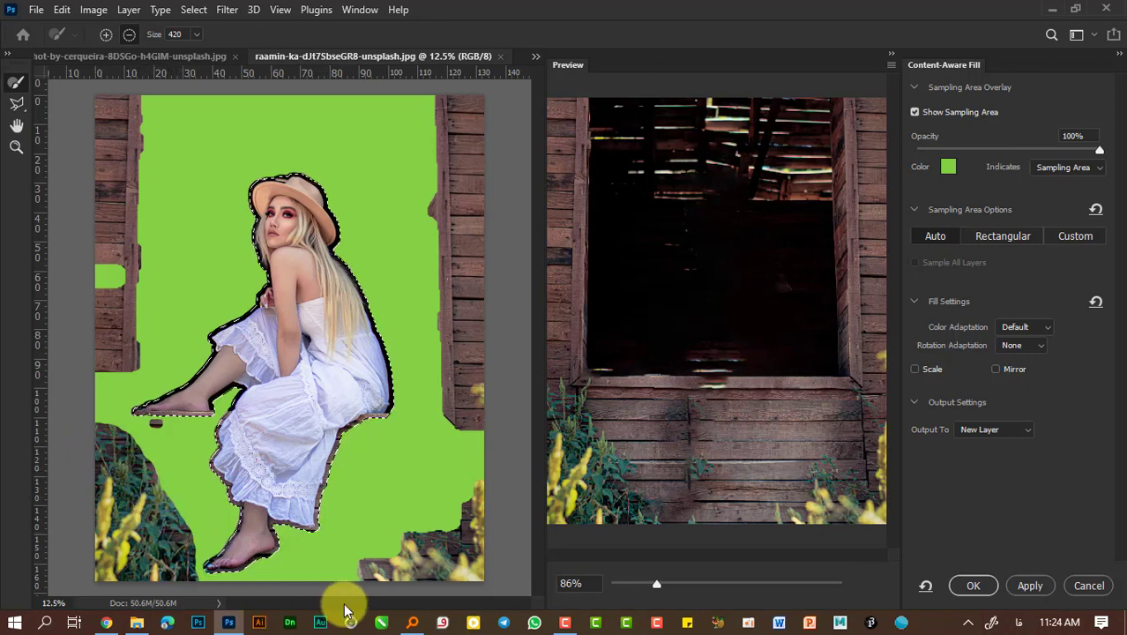
{"action": "mouse_move", "coordinate": [339, 595]}
{"action": "left_mouse_down"}
{"action": "mouse_move", "coordinate": [443, 521]}
{"action": "mouse_move", "coordinate": [484, 434]}
{"action": "mouse_move", "coordinate": [484, 473]}
{"action": "mouse_move", "coordinate": [456, 507]}
{"action": "mouse_move", "coordinate": [414, 521]}
{"action": "mouse_move", "coordinate": [375, 545]}
{"action": "left_mouse_up"}
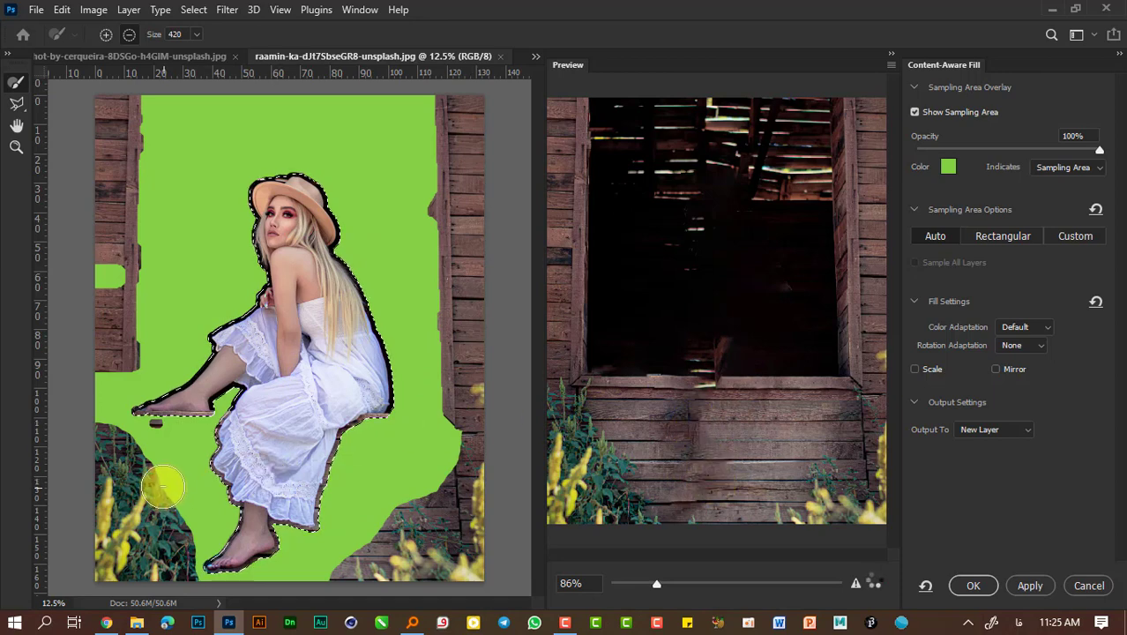
{"action": "mouse_move", "coordinate": [416, 507]}
{"action": "left_mouse_down"}
{"action": "mouse_move", "coordinate": [457, 415]}
{"action": "mouse_move", "coordinate": [483, 463]}
{"action": "left_mouse_up"}
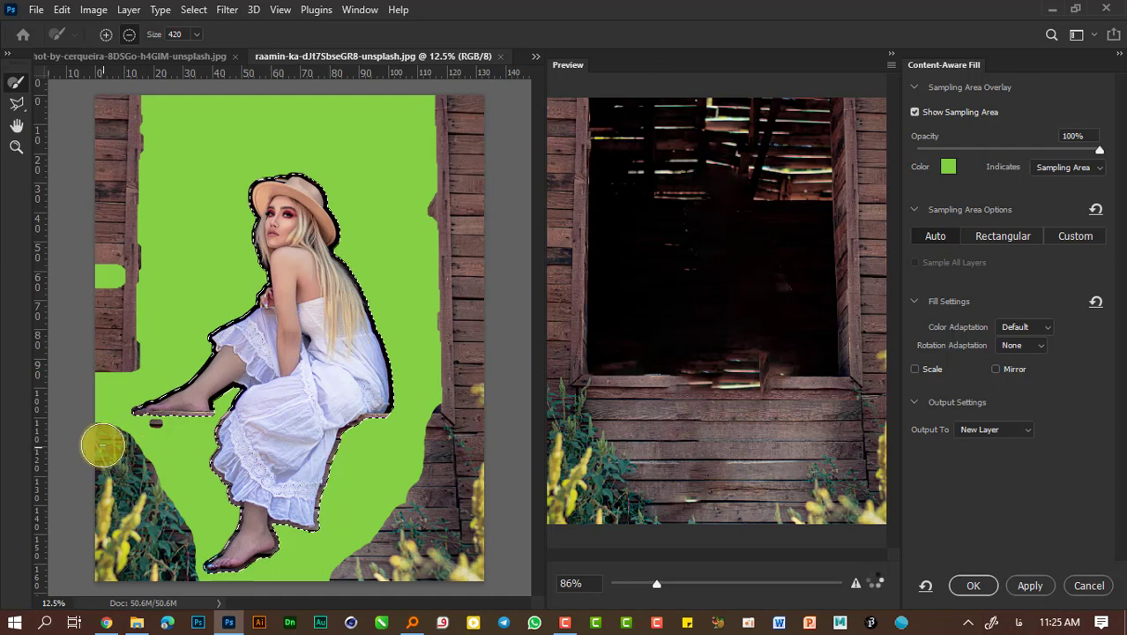
{"action": "left_click_drag", "start_coordinate": [143, 455], "coordinate": [162, 507]}
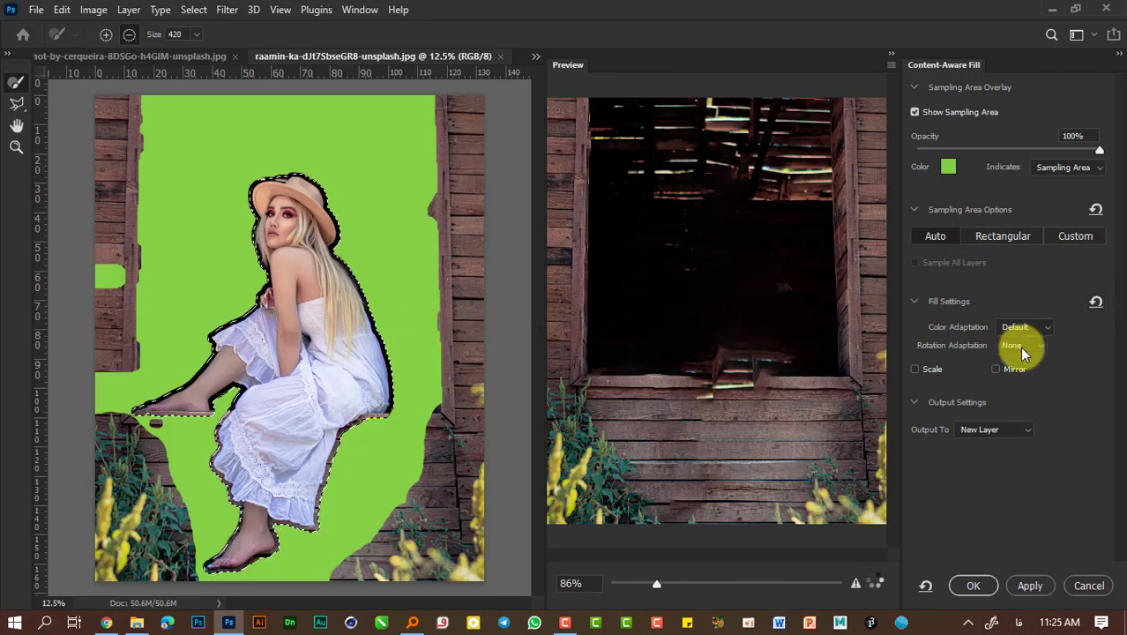
{"action": "key", "text": "ctrl+0"}
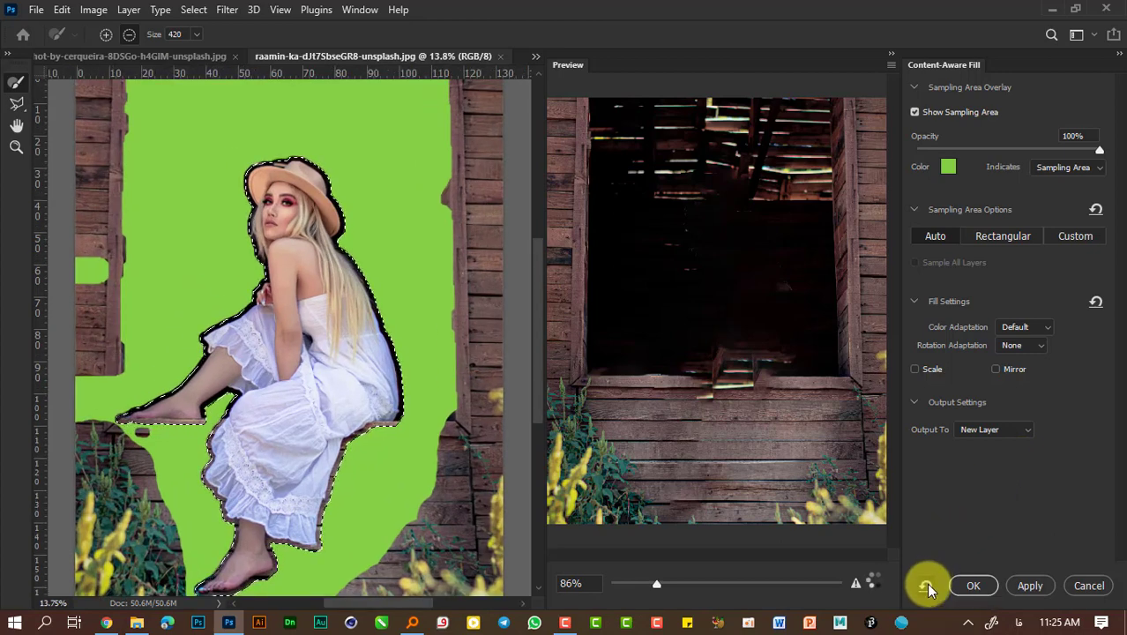
{"action": "left_click", "coordinate": [926, 589]}
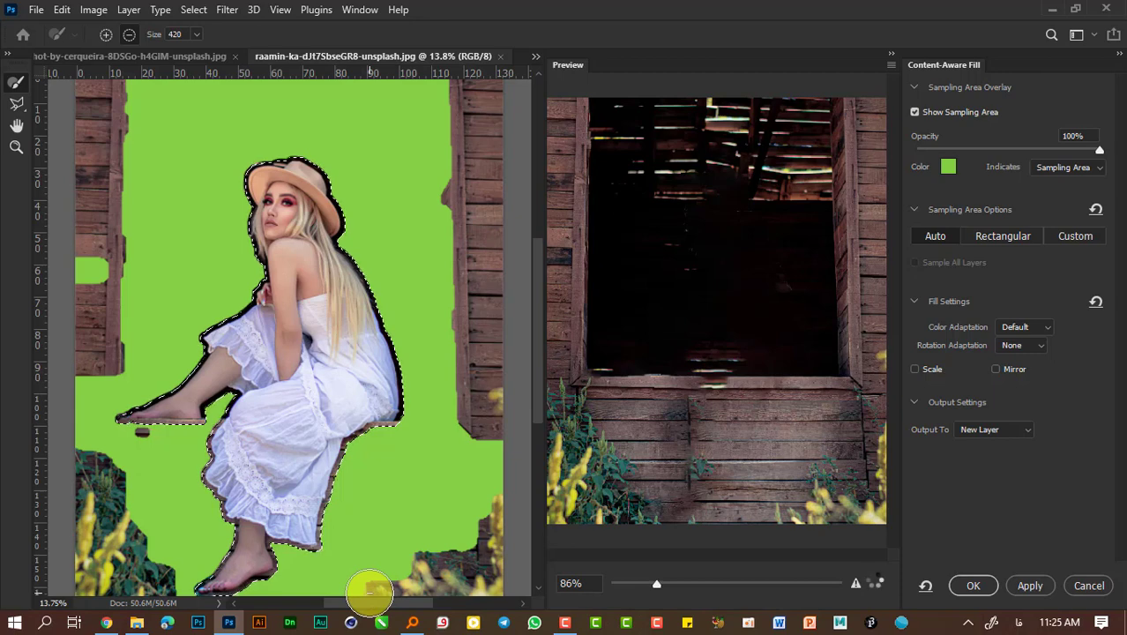
- Exclude the plants and planks in both lower corners from the sampling area and output the Content-Aware Fill to a new layer
{"action": "mouse_move", "coordinate": [370, 594]}
{"action": "left_mouse_down"}
{"action": "mouse_move", "coordinate": [445, 536]}
{"action": "mouse_move", "coordinate": [501, 463]}
{"action": "mouse_move", "coordinate": [502, 443]}
{"action": "left_mouse_up"}
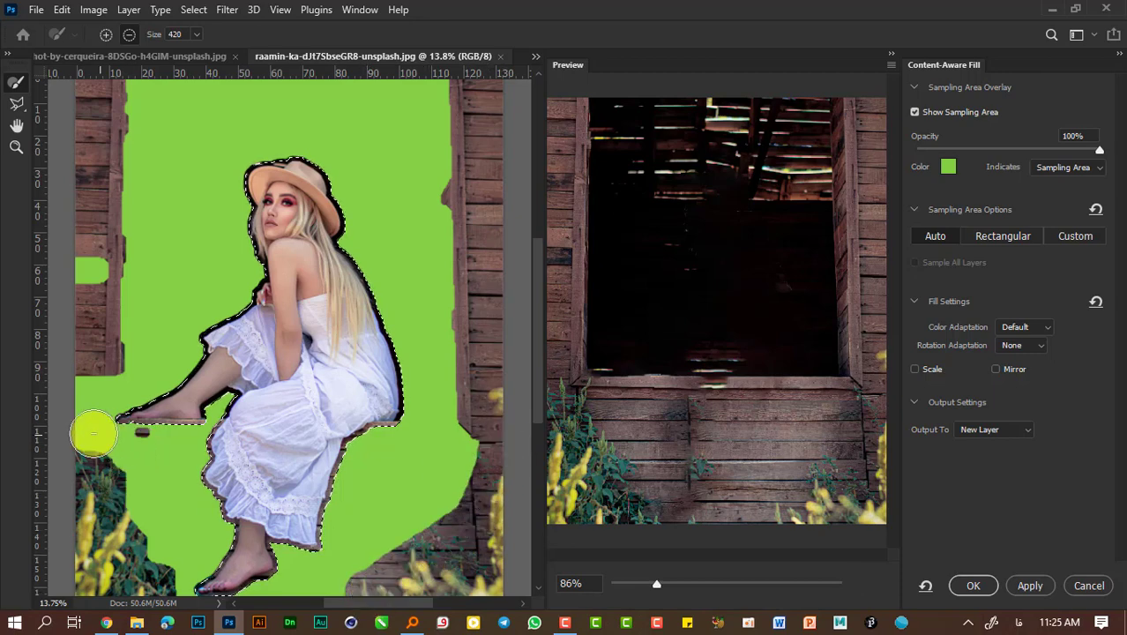
{"action": "mouse_move", "coordinate": [122, 465]}
{"action": "left_mouse_down"}
{"action": "mouse_move", "coordinate": [165, 569]}
{"action": "mouse_move", "coordinate": [162, 612]}
{"action": "mouse_move", "coordinate": [168, 542]}
{"action": "mouse_move", "coordinate": [134, 500]}
{"action": "mouse_move", "coordinate": [80, 479]}
{"action": "left_mouse_up"}
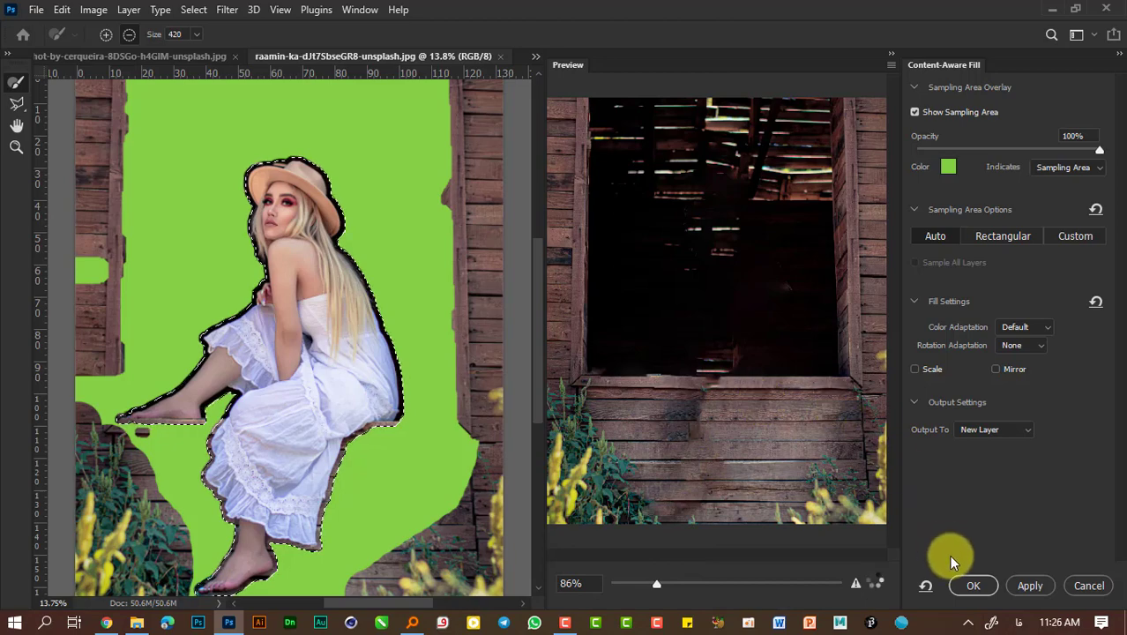
{"action": "left_click", "coordinate": [966, 584]}
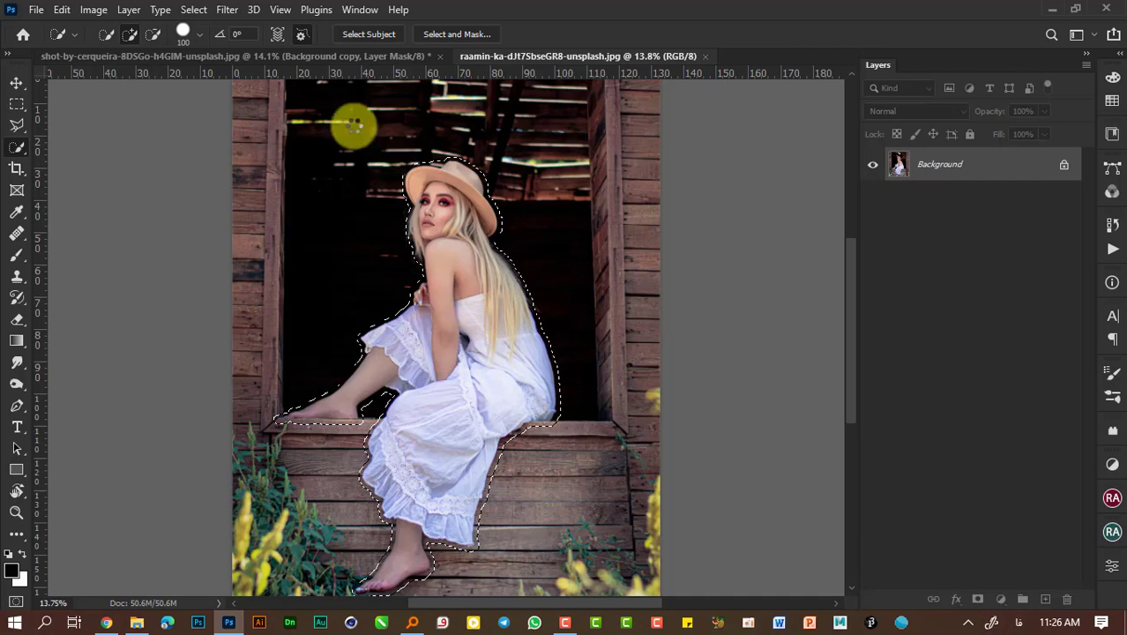
{"action": "key", "text": "ctrl+j"}
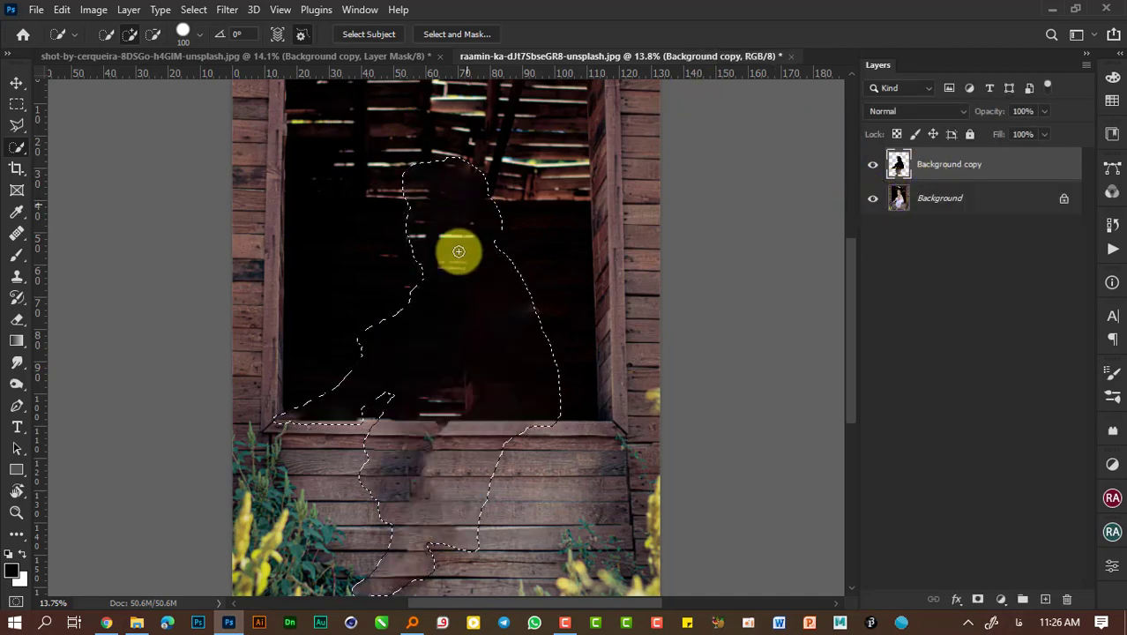
- Deselect and retouch the faint streaks in the dark doorway just above the sill with the Clone Stamp
{"action": "key", "text": "ctrl+d"}
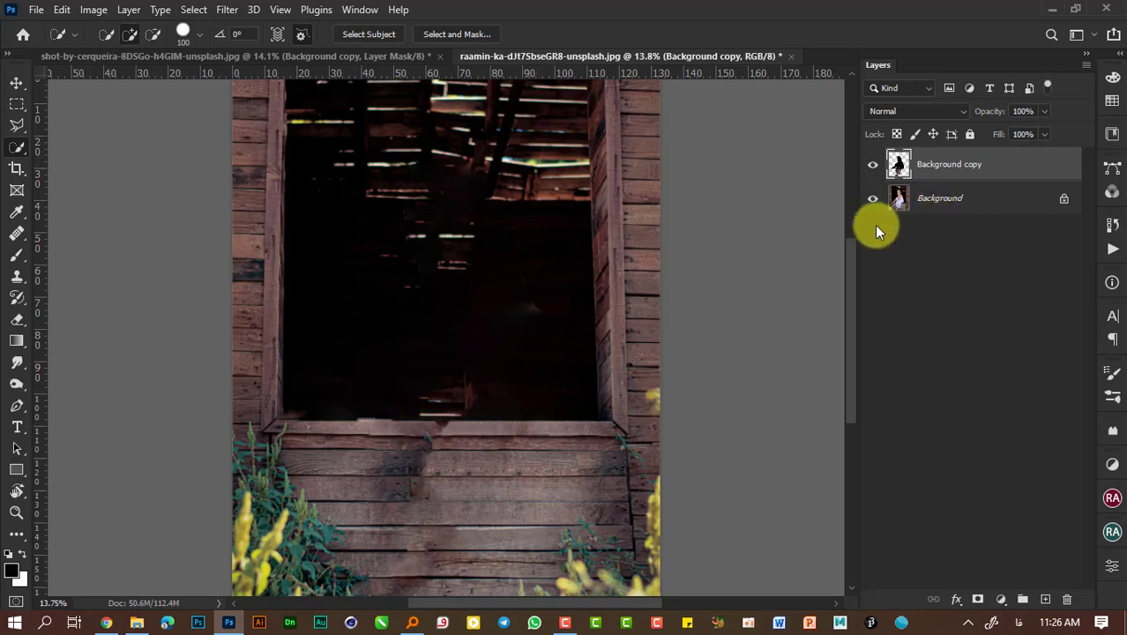
{"action": "key", "text": "s"}
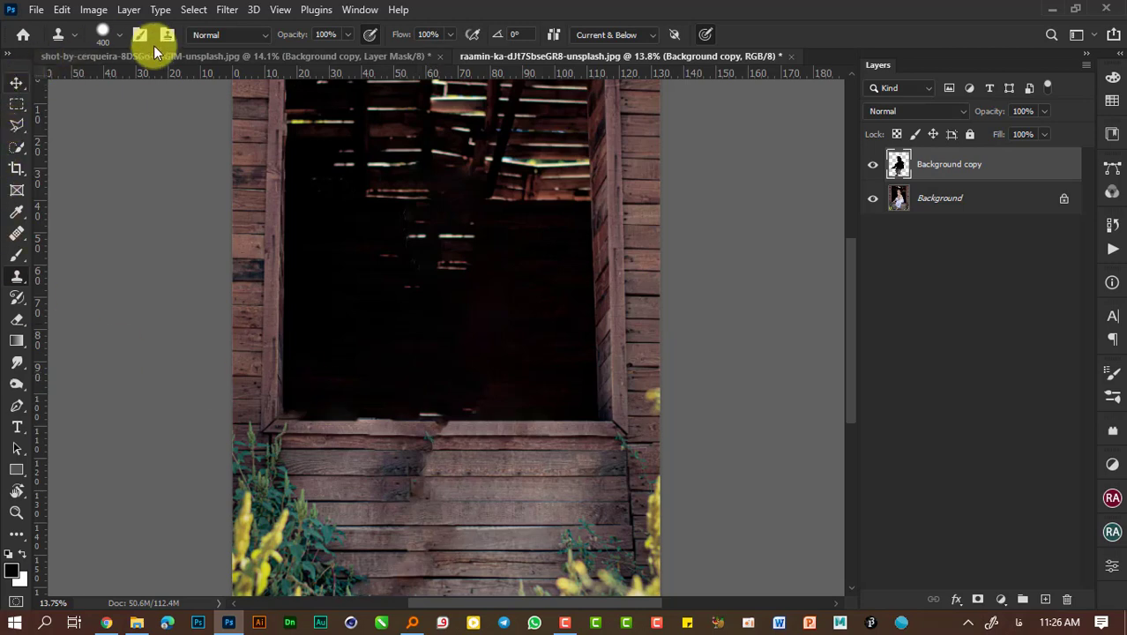
- Move the cut-out woman in the white suit from the shot-by-cerqueira photo into the raamin-ka photo, seated on the sill
{"action": "left_click", "coordinate": [190, 56]}
{"action": "key", "text": "v"}
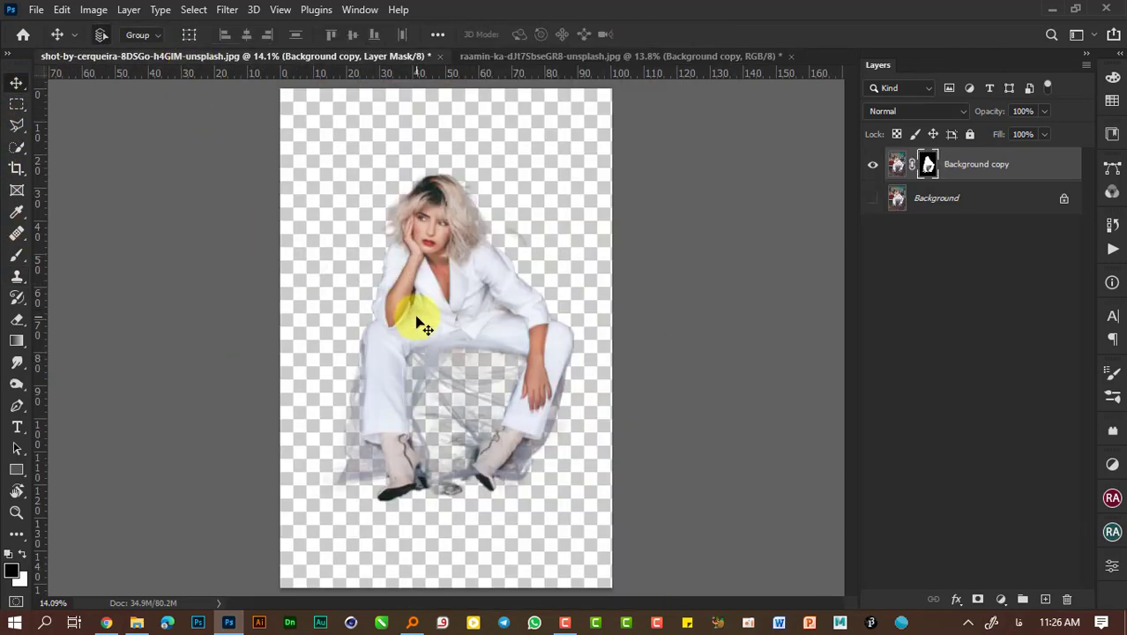
{"action": "left_click_drag", "start_coordinate": [422, 322], "coordinate": [498, 263]}
{"action": "left_click_drag", "start_coordinate": [457, 304], "coordinate": [437, 383]}
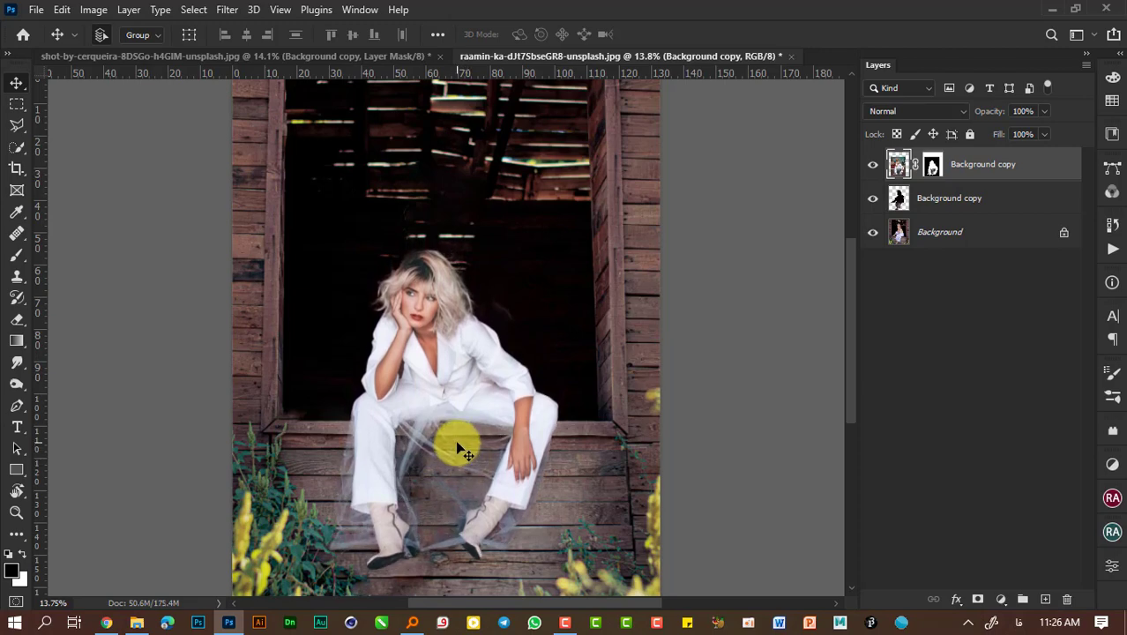
- Enlarge the woman in the white suit with Free Transform and reposition her so she sits on the doorway sill
{"action": "key", "text": "ctrl+t"}
{"action": "left_click_drag", "start_coordinate": [597, 165], "coordinate": [700, 136]}
{"action": "left_click_drag", "start_coordinate": [503, 256], "coordinate": [492, 310]}
{"action": "key", "text": "Return"}
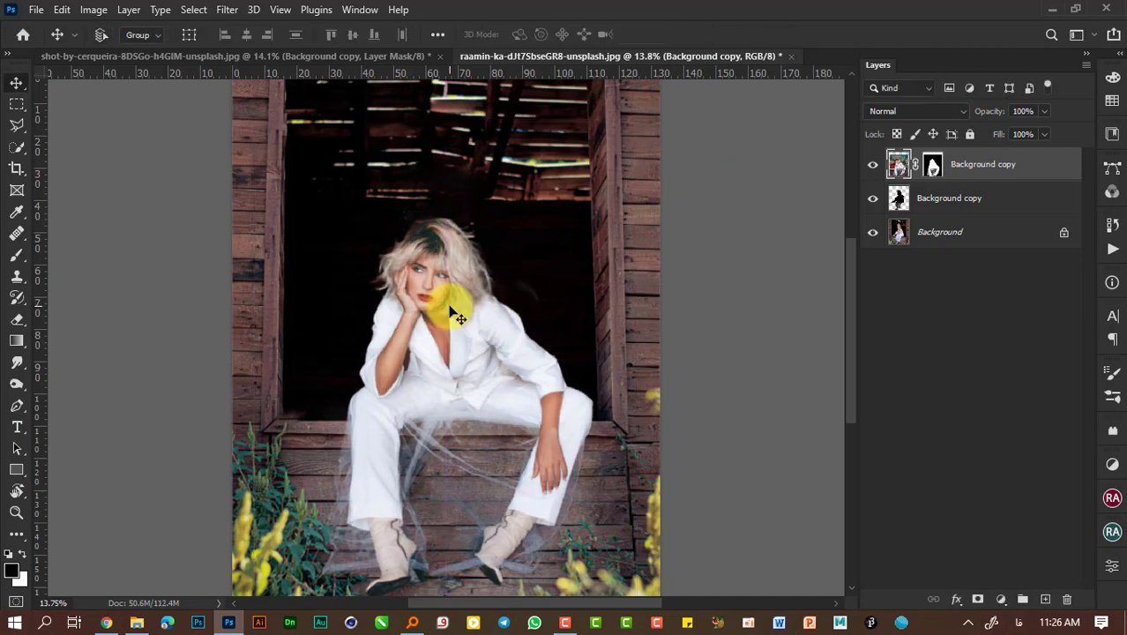
{"action": "scroll", "coordinate": [450, 309], "scroll_direction": "down", "scroll_amount": 1}
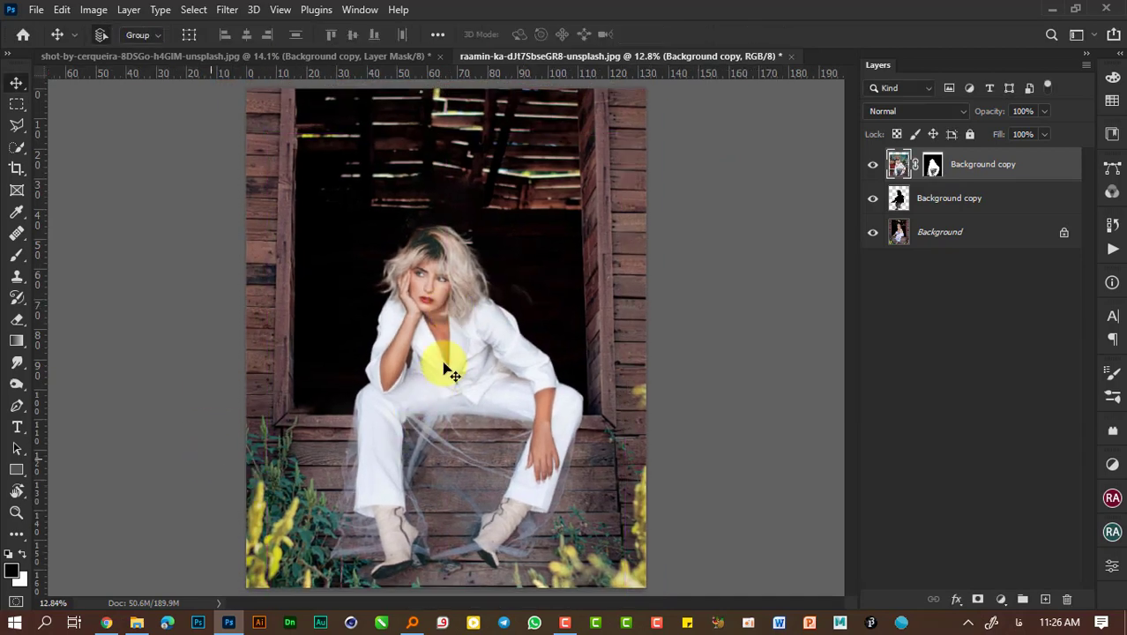
- Erase the leftover smudges beside the woman on her layer mask, using black as the background color
{"action": "left_click", "coordinate": [931, 168]}
{"action": "key", "text": "e"}
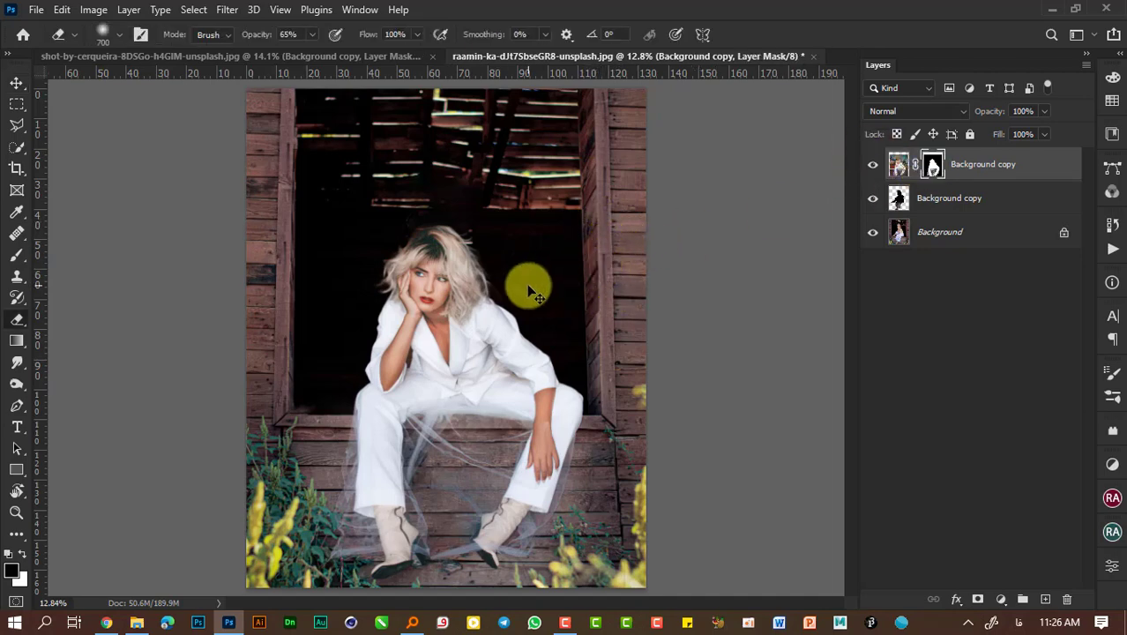
{"action": "left_click_drag", "start_coordinate": [545, 292], "coordinate": [521, 376]}
{"action": "key", "text": "ctrl+z"}
{"action": "key", "text": "x"}
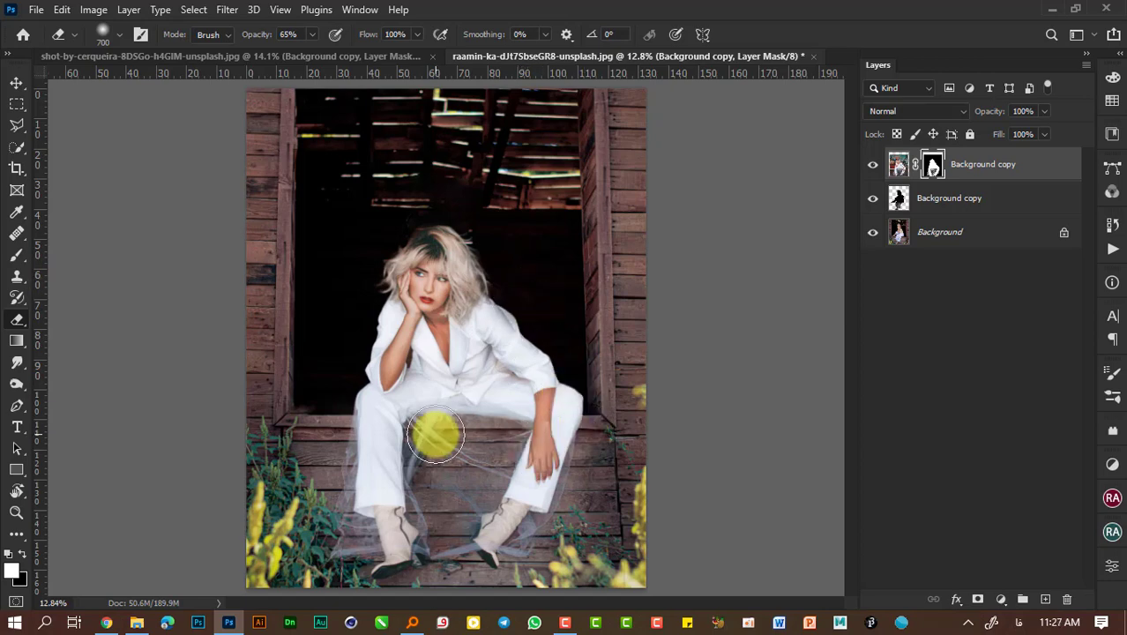
- Shift the woman slightly to the right on the sill and compare the scene with her layer toggled
{"action": "key", "text": "v"}
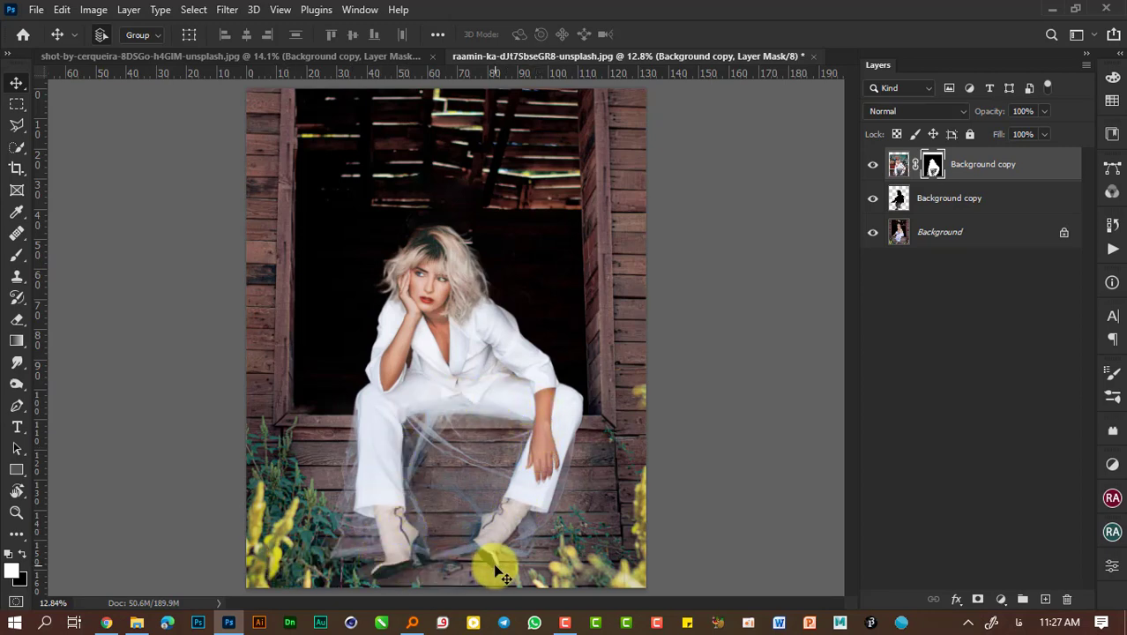
{"action": "left_click_drag", "start_coordinate": [373, 461], "coordinate": [380, 446]}
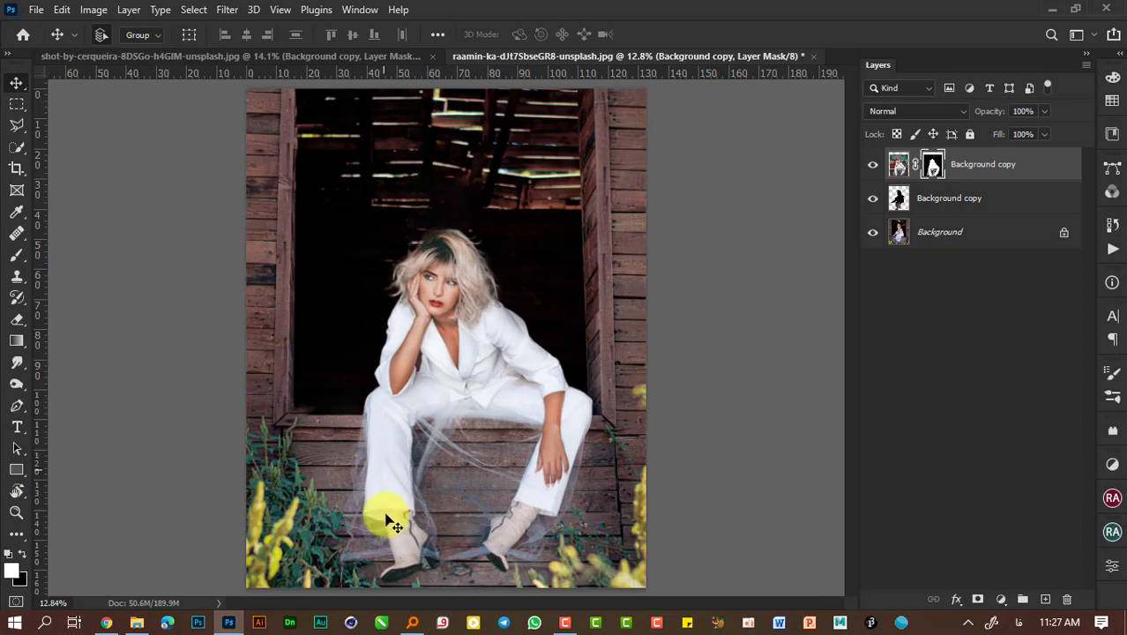
{"action": "left_click", "coordinate": [873, 166]}
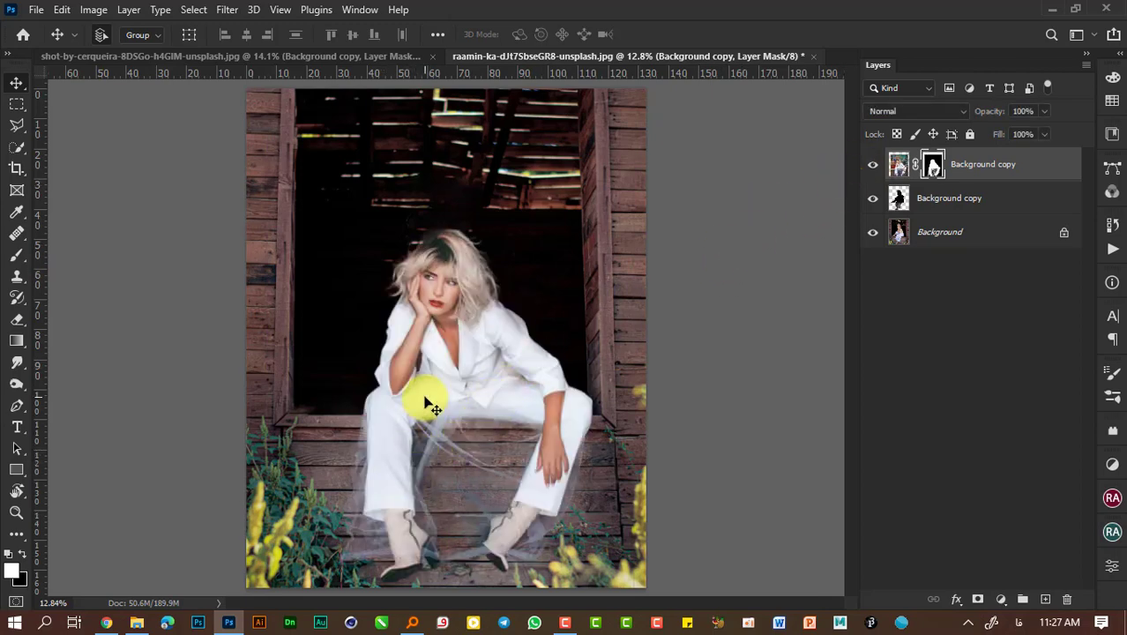
- Load the woman's layer mask as a selection and subtract the outer frame area around the photo's edges
{"action": "left_click", "coordinate": [931, 166], "text": "ctrl"}
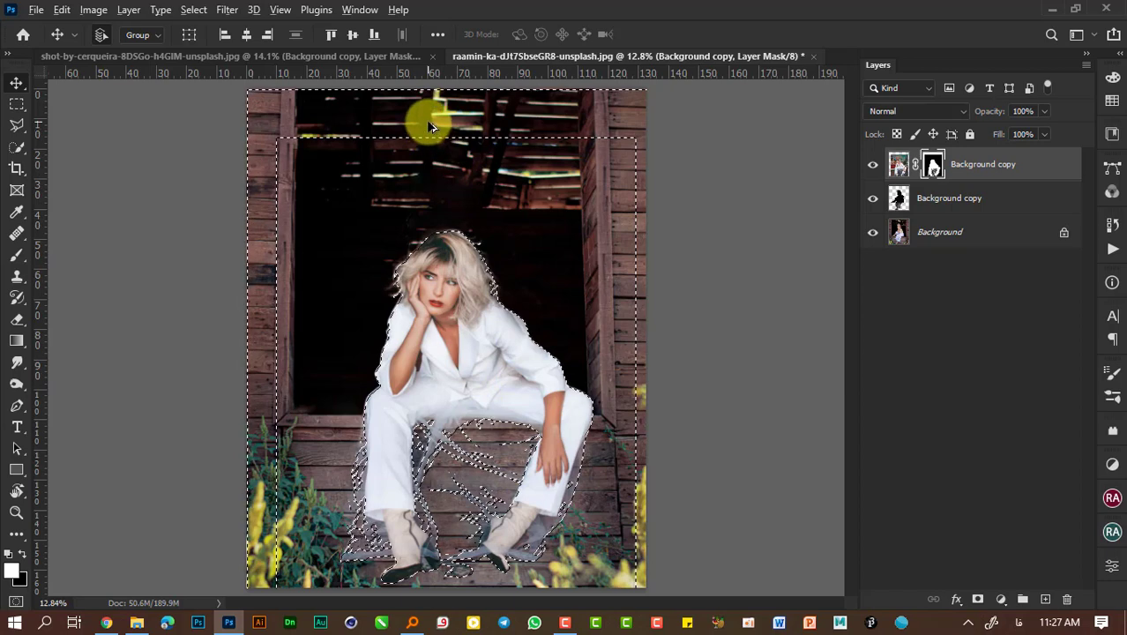
{"action": "key", "text": "w"}
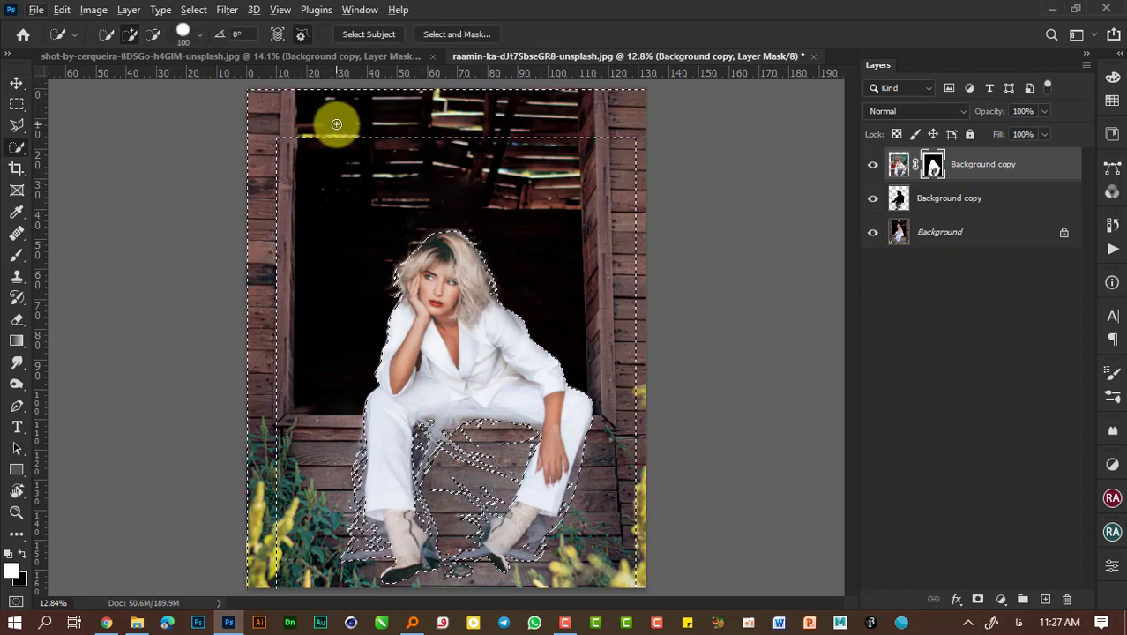
{"action": "left_click", "coordinate": [352, 124], "text": "alt"}
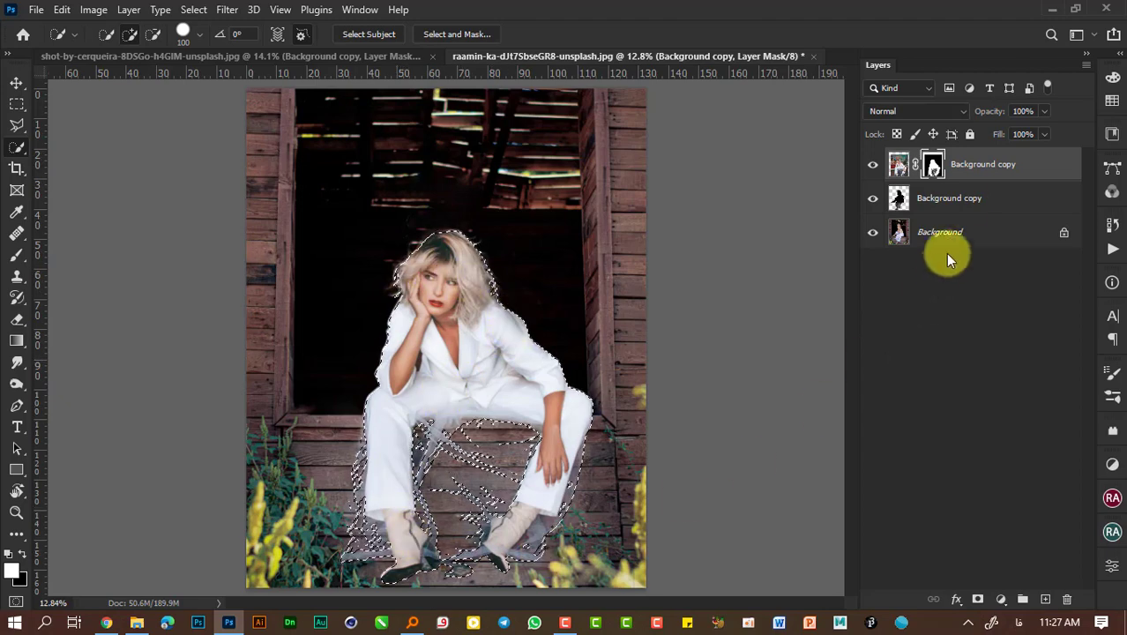
- Fill the woman's silhouette with black on a new layer beneath her, deselect and offset it slightly as a shadow
{"action": "left_click", "coordinate": [955, 203]}
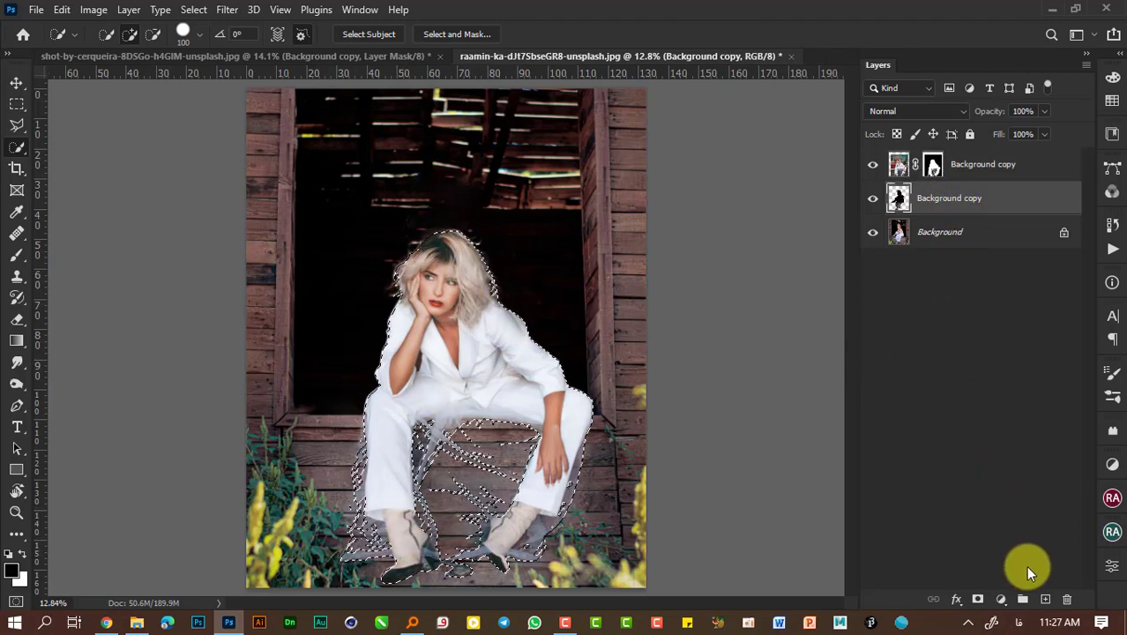
{"action": "left_click", "coordinate": [1044, 601]}
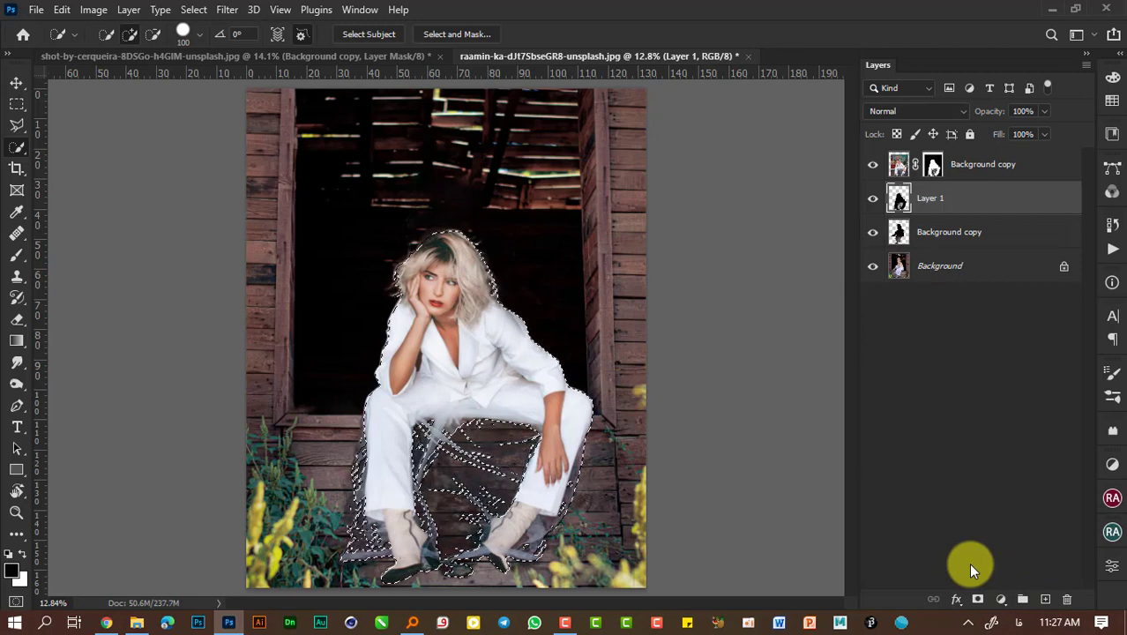
{"action": "key", "text": "ctrl+d"}
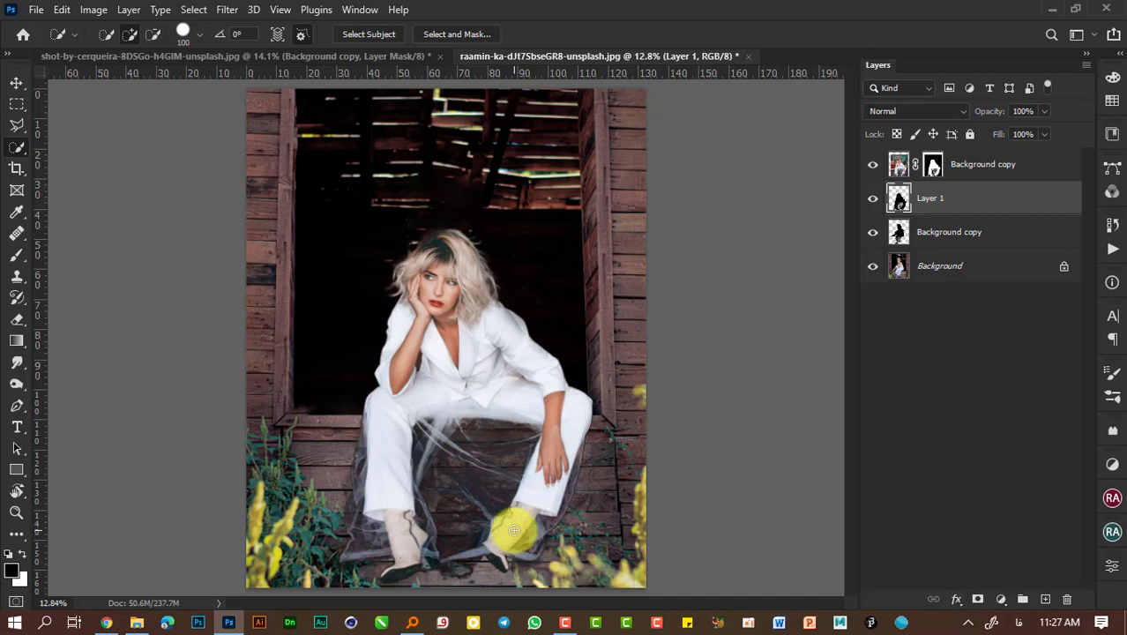
{"action": "key", "text": "v"}
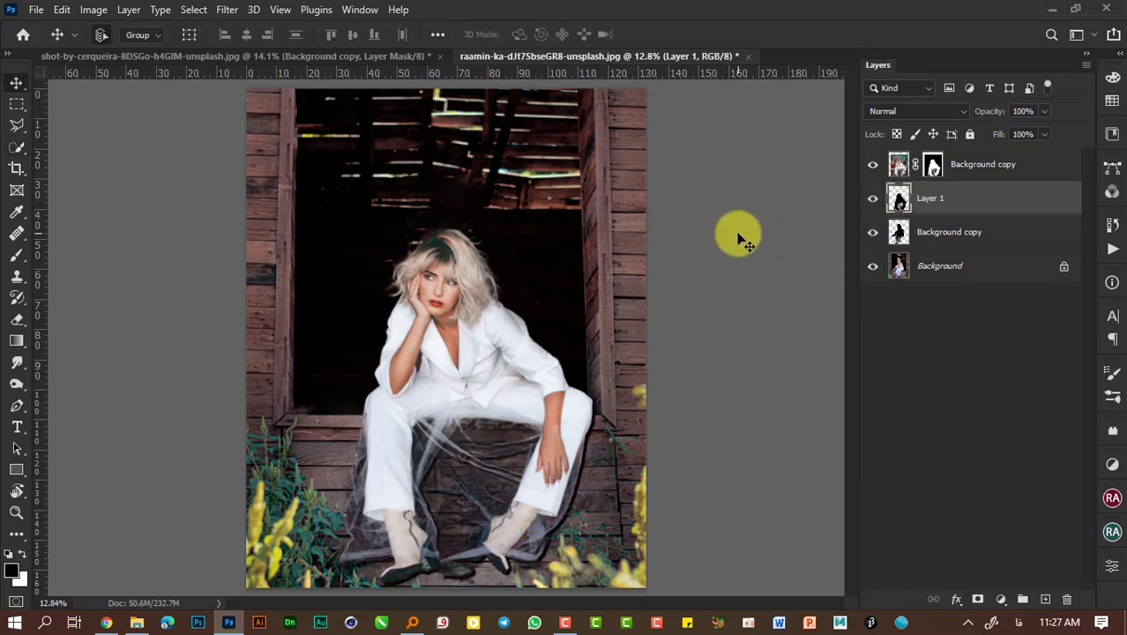
- Apply a Gaussian Blur to the black shadow layer with a radius below 49.8 pixels
{"action": "left_click", "coordinate": [226, 10]}
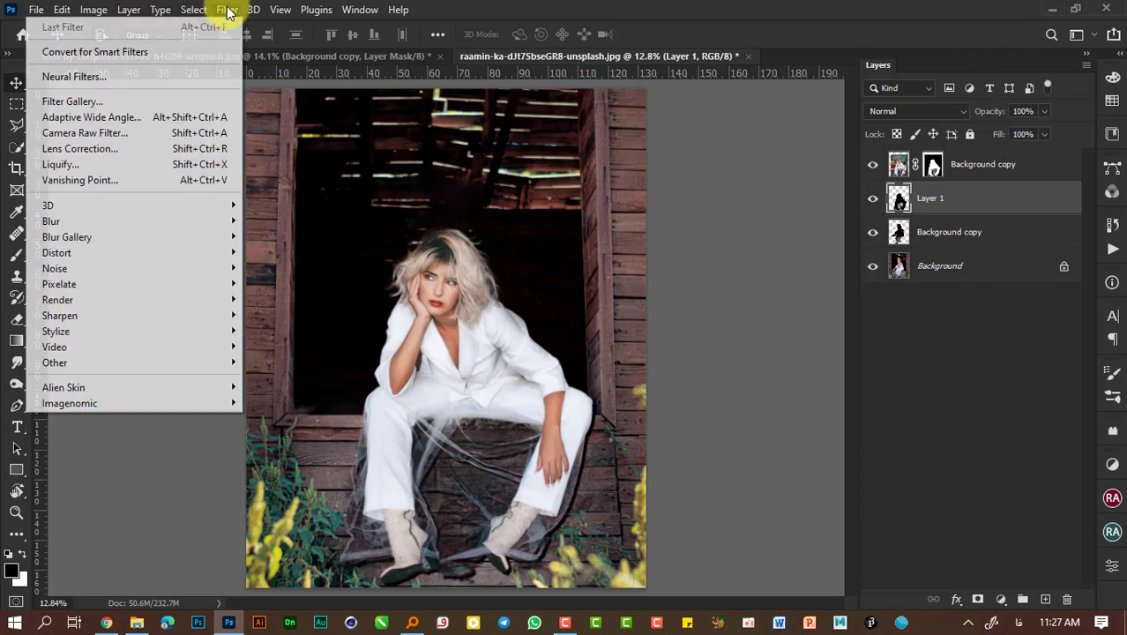
{"action": "mouse_move", "coordinate": [173, 221]}
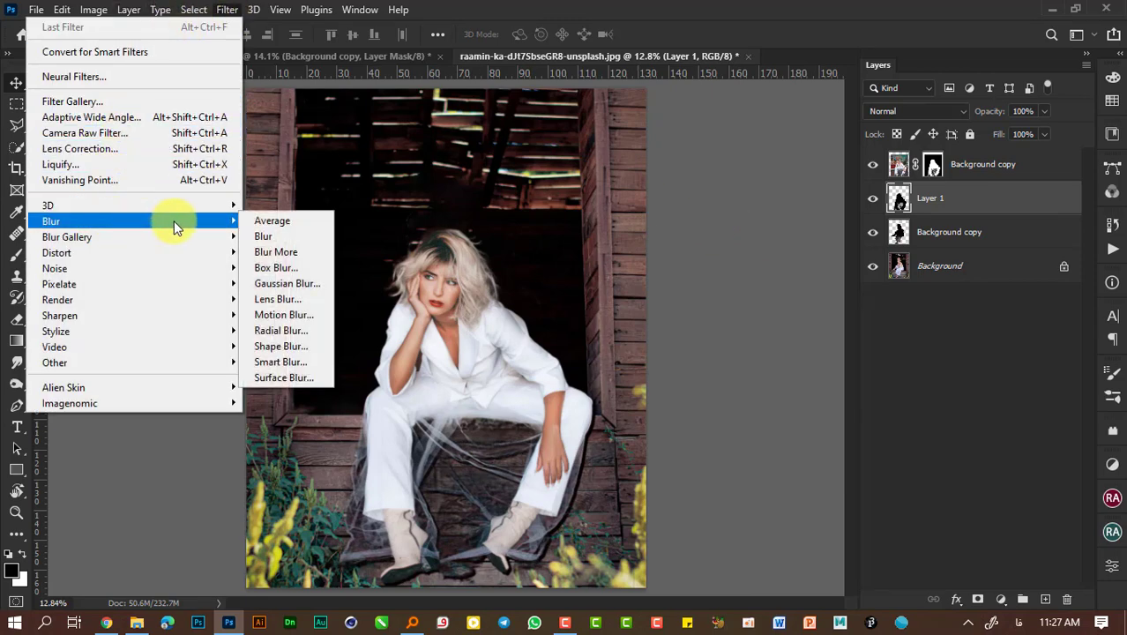
{"action": "left_click", "coordinate": [296, 283]}
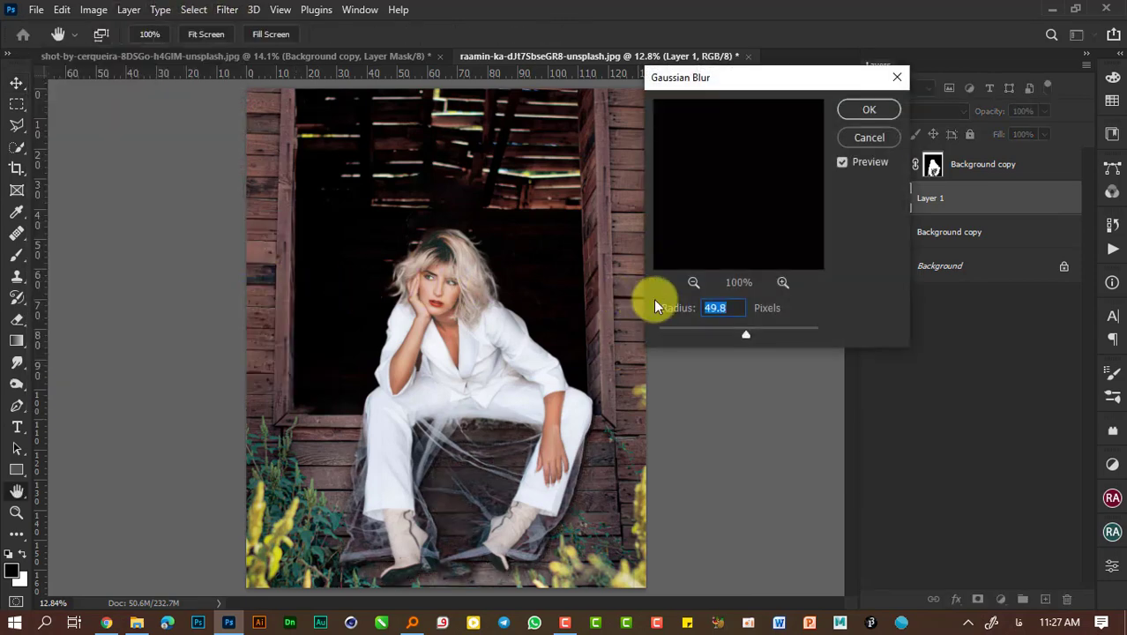
{"action": "left_click", "coordinate": [730, 331]}
{"action": "left_click", "coordinate": [850, 111]}
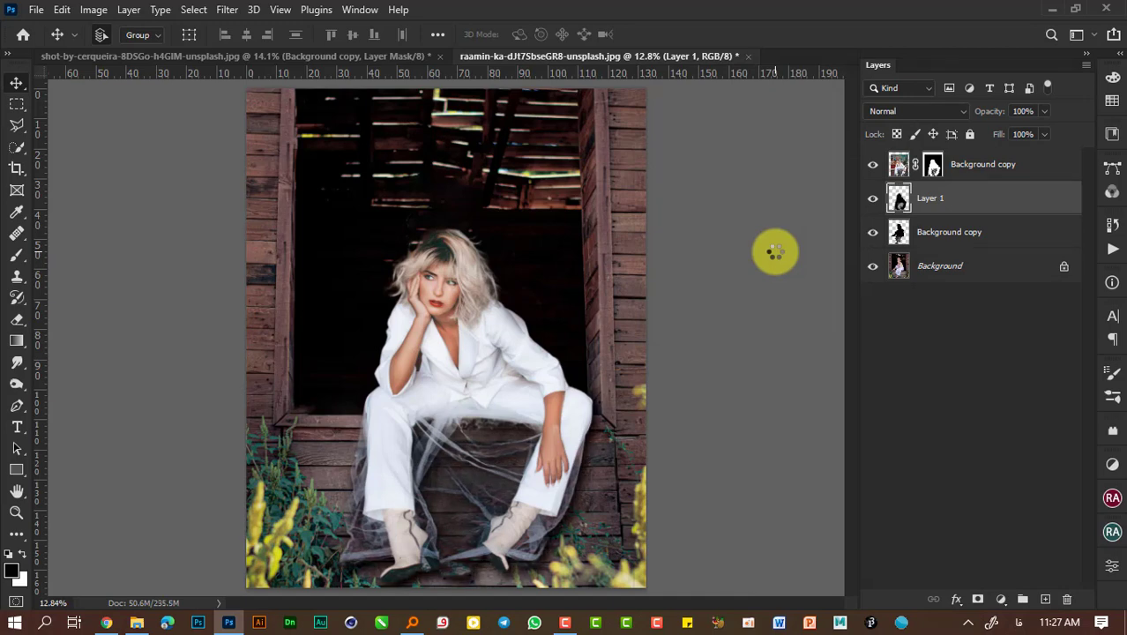
- Lower the shadow layer's opacity to 64%
{"action": "left_click_drag", "start_coordinate": [982, 117], "coordinate": [962, 117]}
{"action": "left_click", "coordinate": [772, 166]}
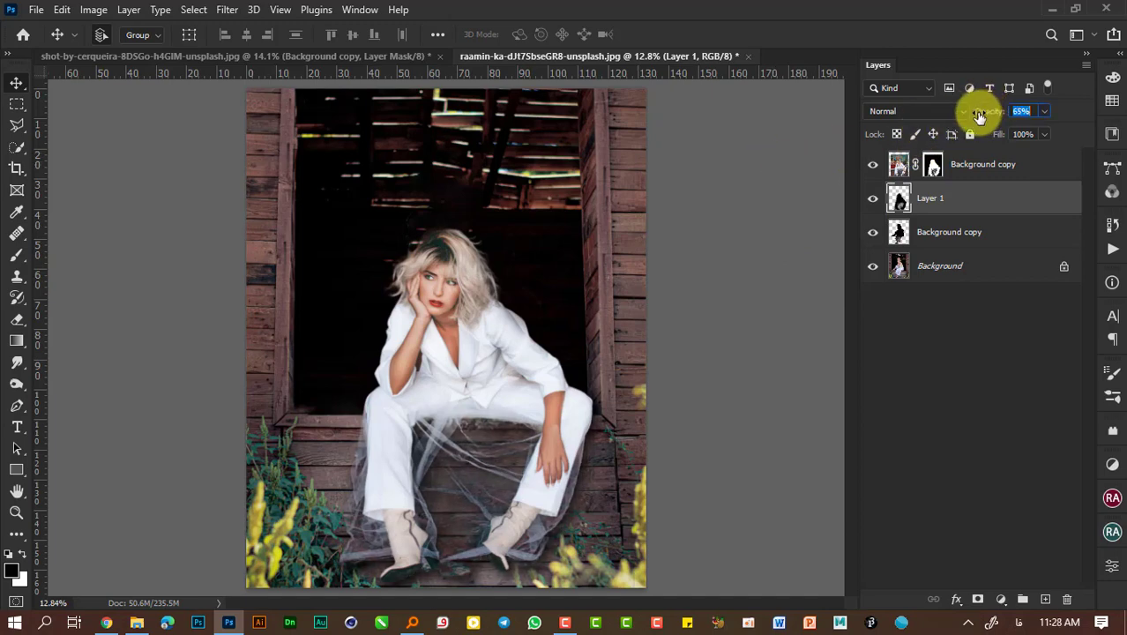
{"action": "left_click_drag", "start_coordinate": [979, 117], "coordinate": [978, 118]}
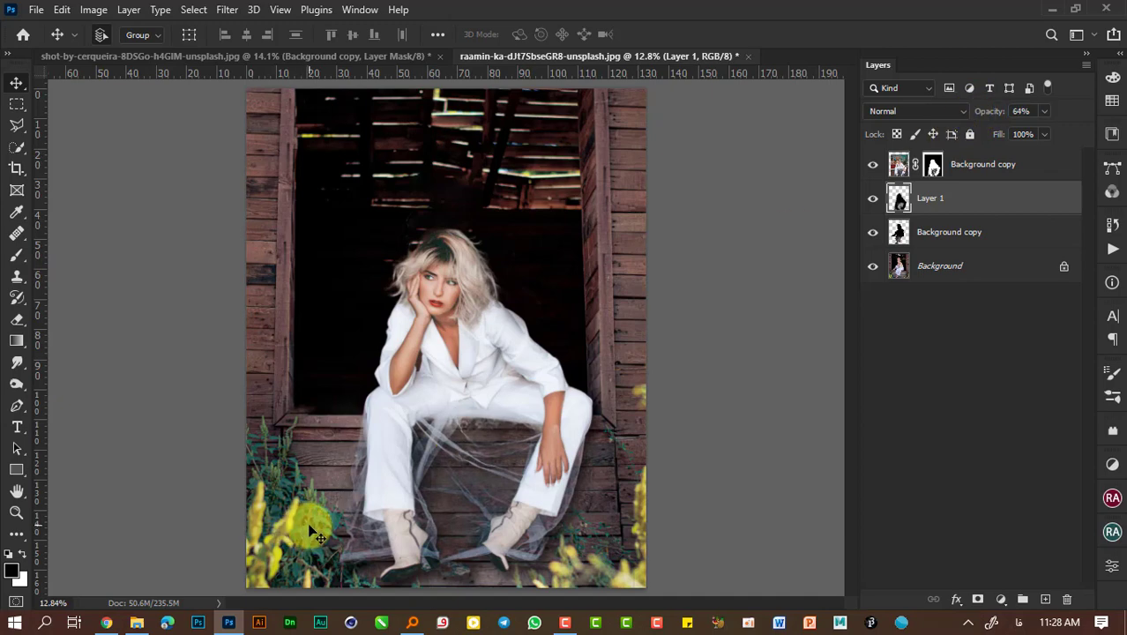
- Start a Match Color adjustment on the woman's layer, using the Background layer of raamin-ka-dJt7SbseGR8-unsplash.jpg as the source
{"action": "key", "text": "alt+bracketright"}
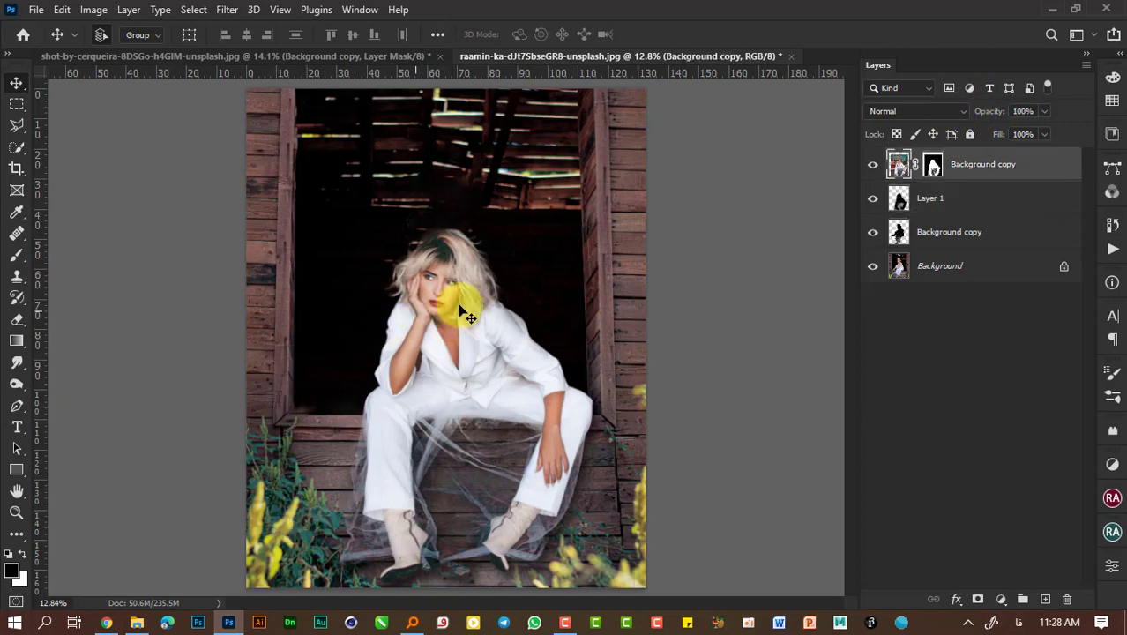
{"action": "left_click", "coordinate": [92, 10]}
{"action": "mouse_move", "coordinate": [85, 52]}
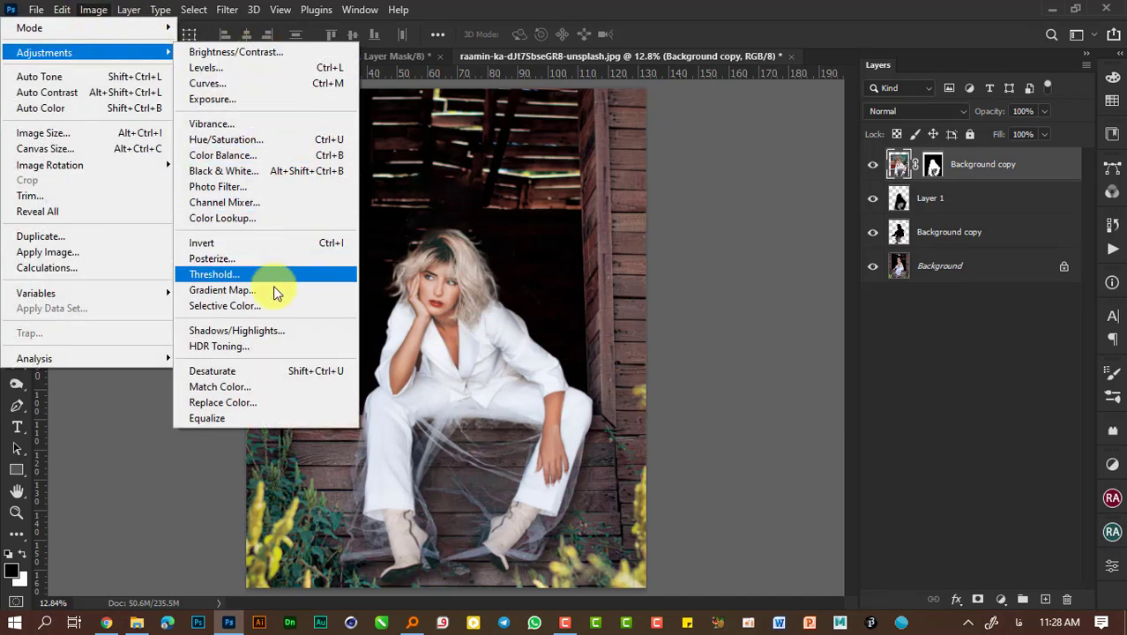
{"action": "left_click", "coordinate": [278, 388]}
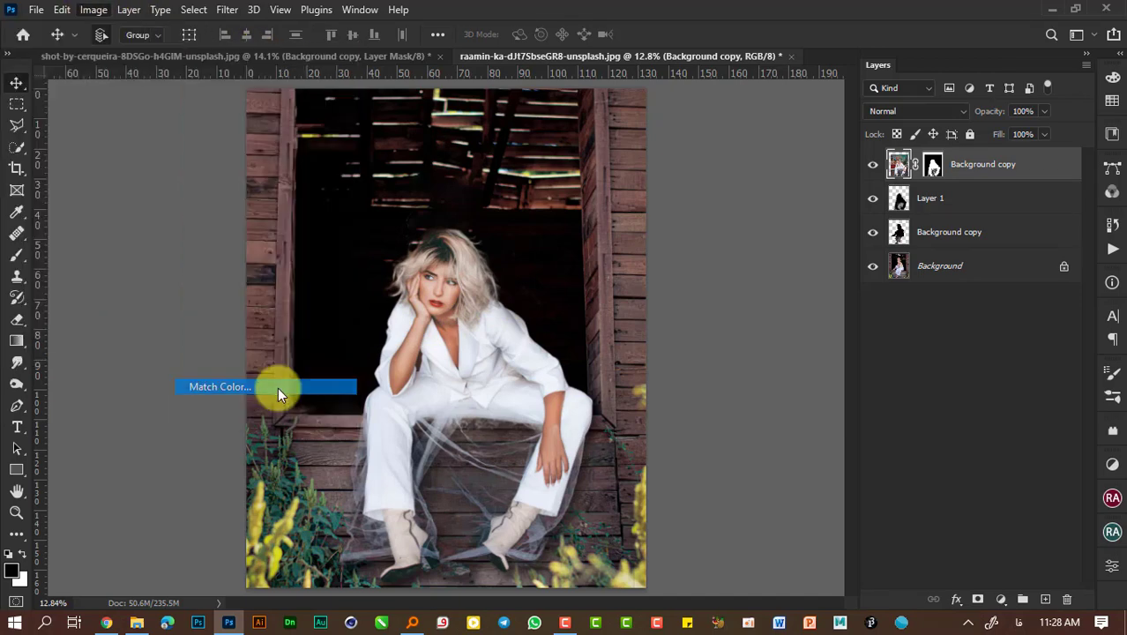
{"action": "left_click", "coordinate": [704, 393]}
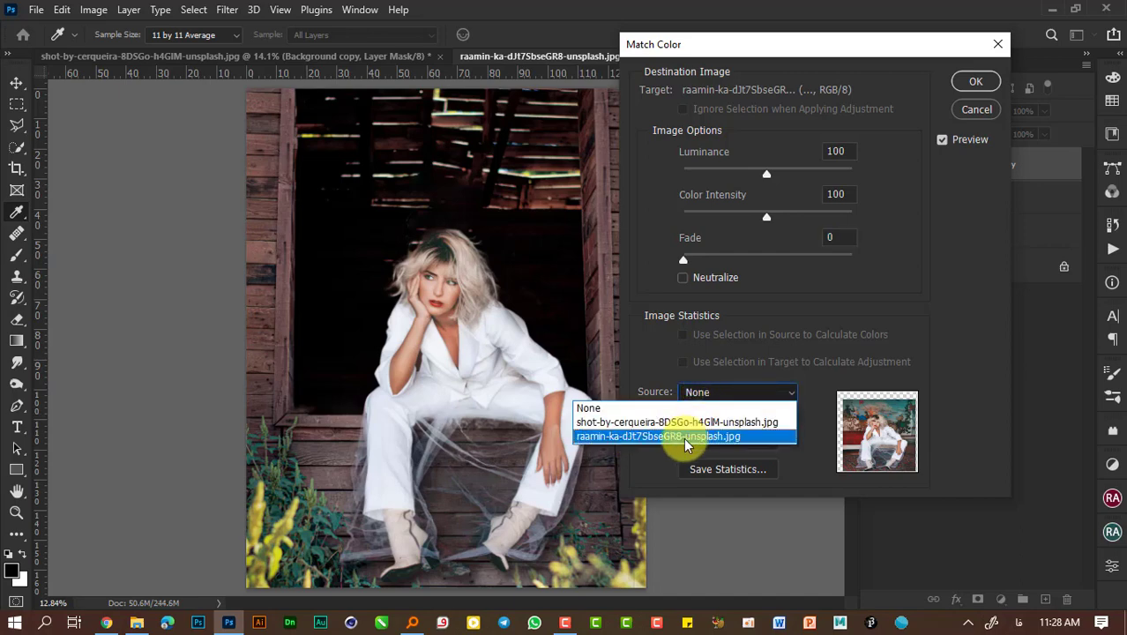
{"action": "left_click", "coordinate": [686, 437]}
{"action": "left_click", "coordinate": [748, 416]}
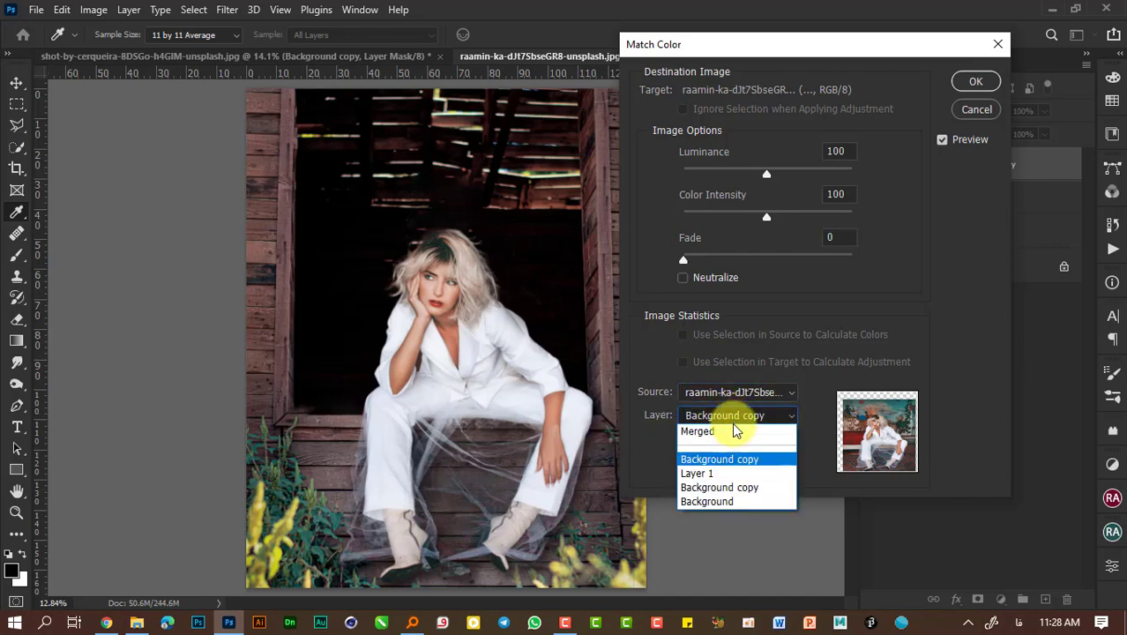
{"action": "left_click", "coordinate": [720, 501]}
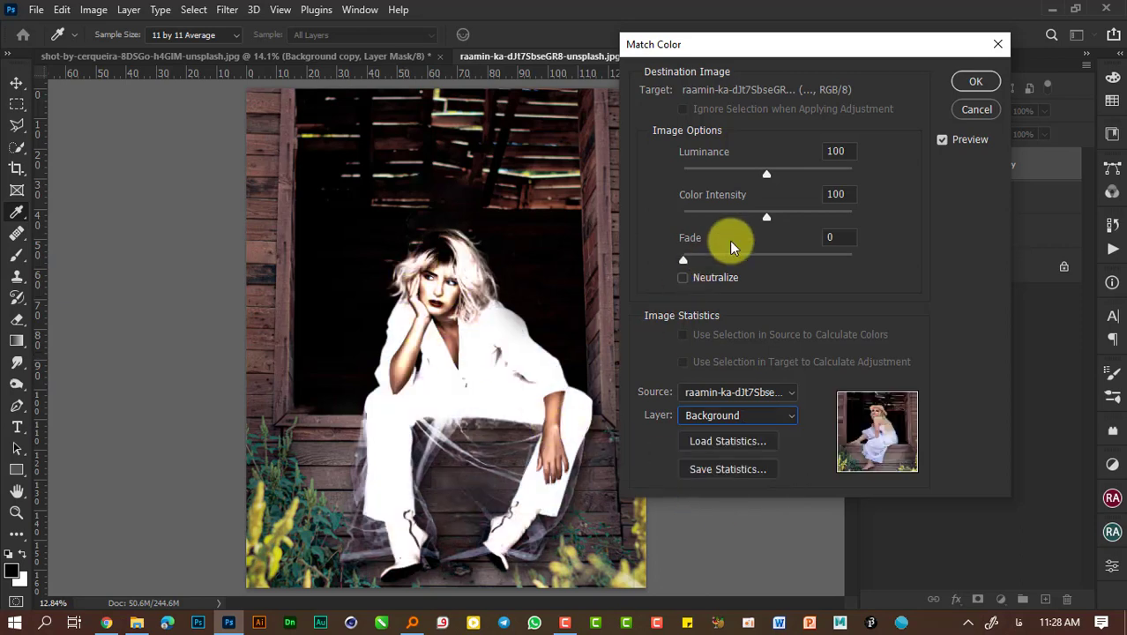
- Set the color match's Fade to 83, Color Intensity to 139 and Luminance to 49, and apply it
{"action": "left_click_drag", "start_coordinate": [711, 263], "coordinate": [811, 260]}
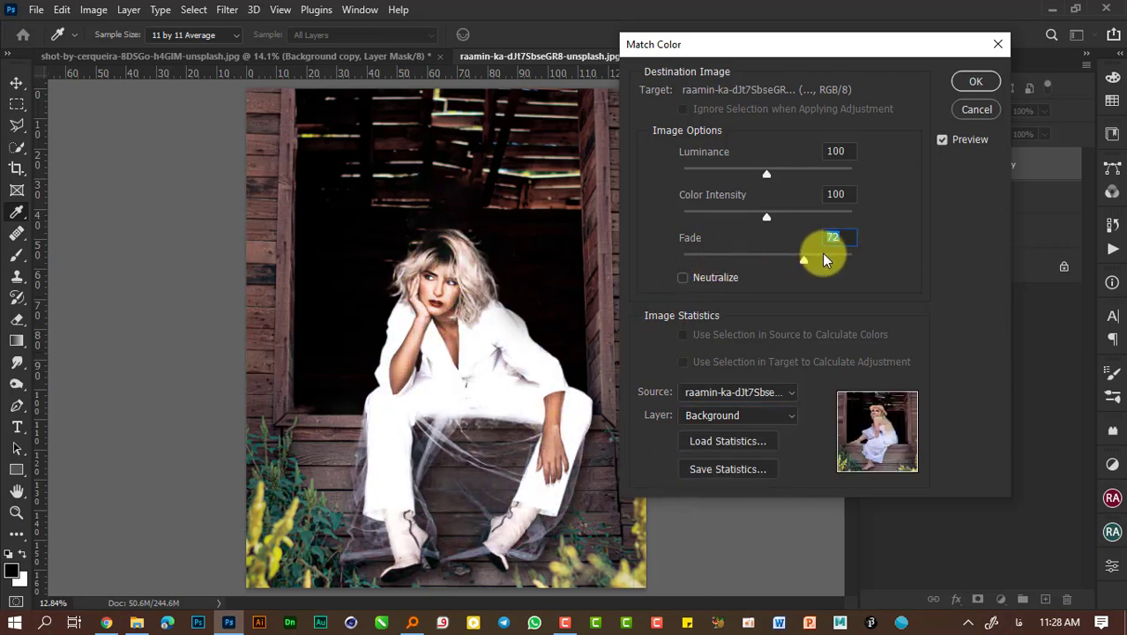
{"action": "left_click_drag", "start_coordinate": [807, 257], "coordinate": [824, 257]}
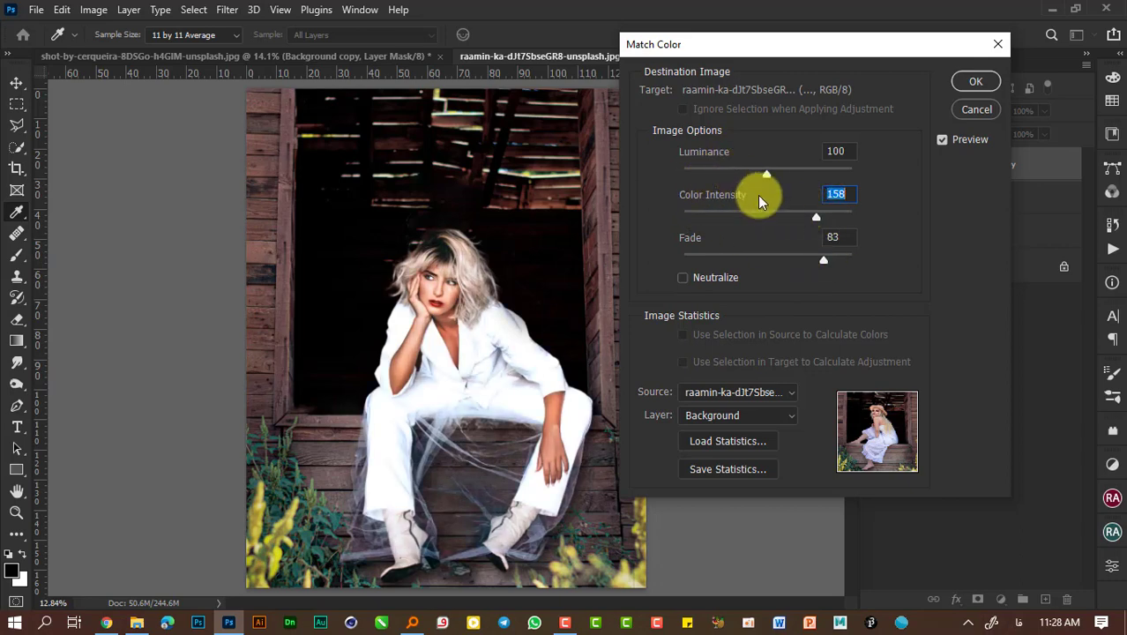
{"action": "left_click", "coordinate": [800, 214]}
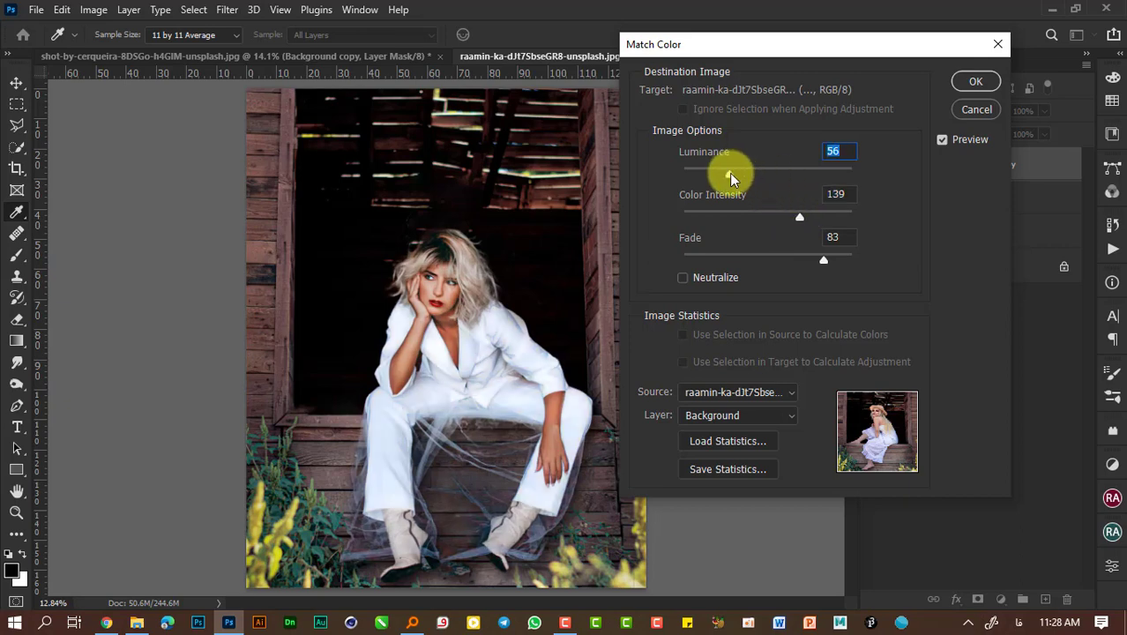
{"action": "mouse_move", "coordinate": [729, 174]}
{"action": "left_mouse_down"}
{"action": "mouse_move", "coordinate": [769, 181]}
{"action": "mouse_move", "coordinate": [721, 173]}
{"action": "left_mouse_up"}
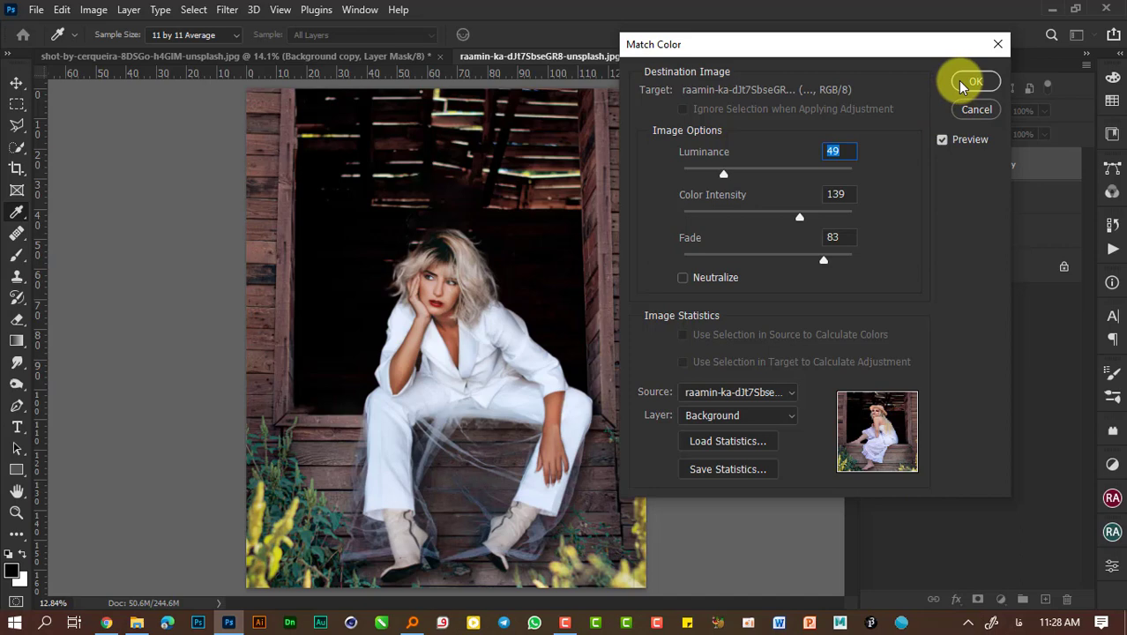
{"action": "left_click", "coordinate": [972, 82]}
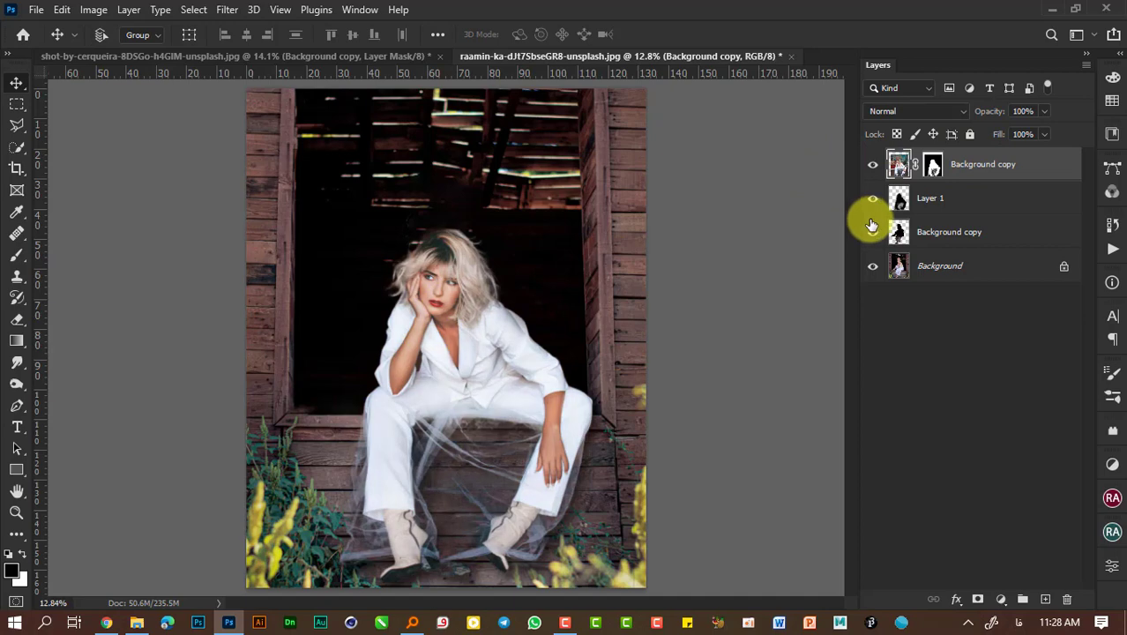
- Duplicate the woman's layer and start Match Color on the copy, sourced from the Background layer of raamin-ka-dJt7SbseGR8-unsplash.jpg
{"action": "key", "text": "ctrl+j"}
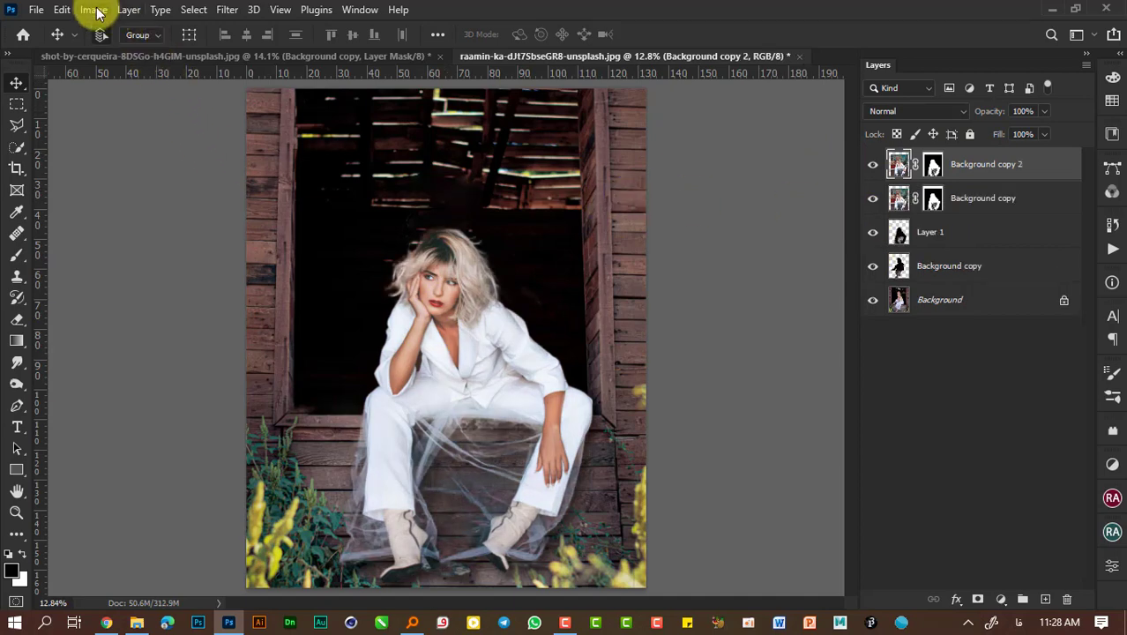
{"action": "left_click", "coordinate": [92, 10]}
{"action": "mouse_move", "coordinate": [93, 52]}
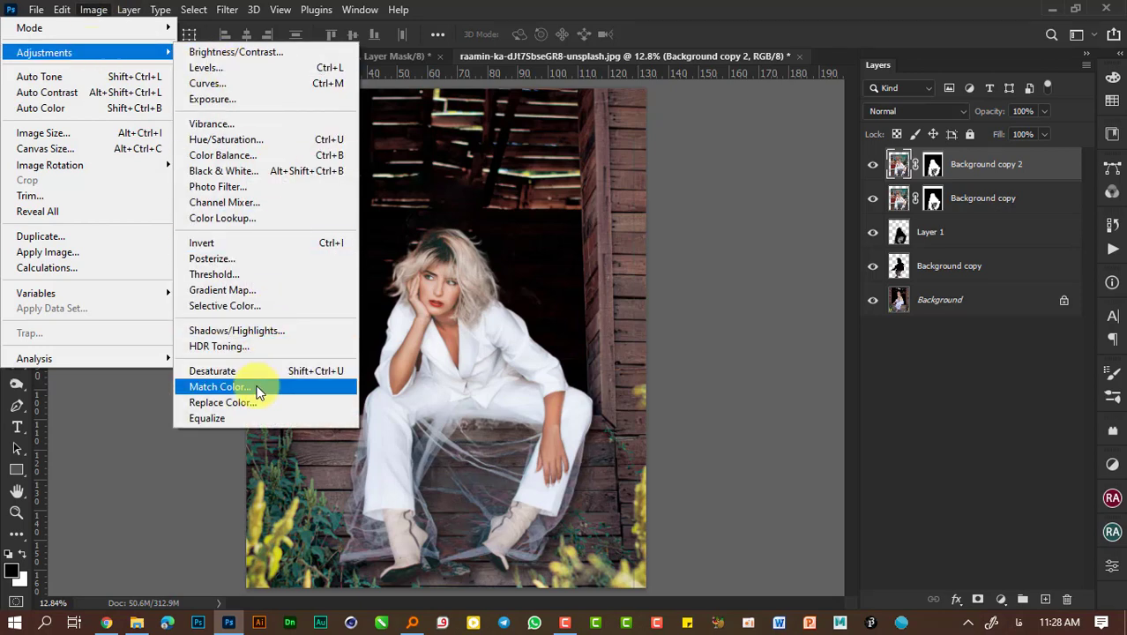
{"action": "left_click", "coordinate": [219, 387]}
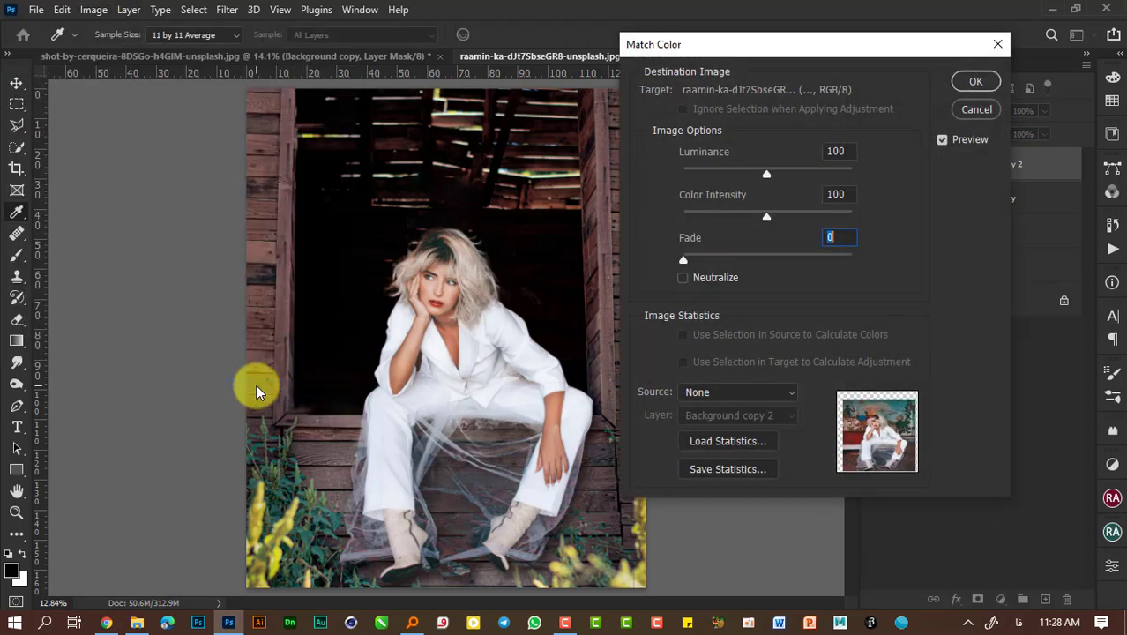
{"action": "left_click", "coordinate": [731, 393]}
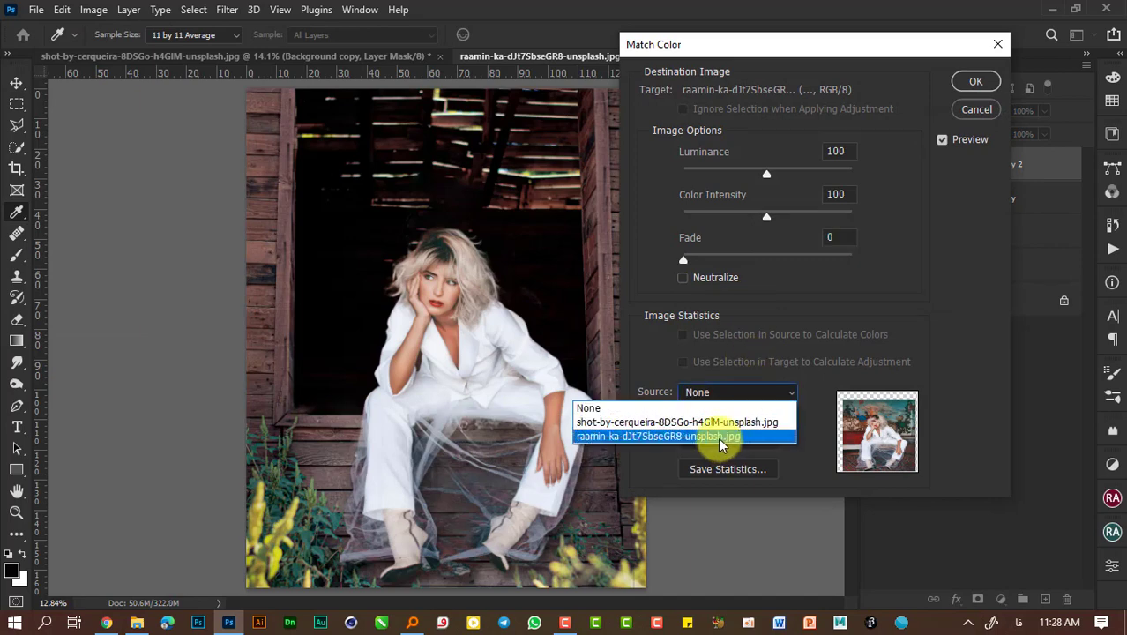
{"action": "left_click", "coordinate": [718, 438]}
{"action": "left_click", "coordinate": [718, 416]}
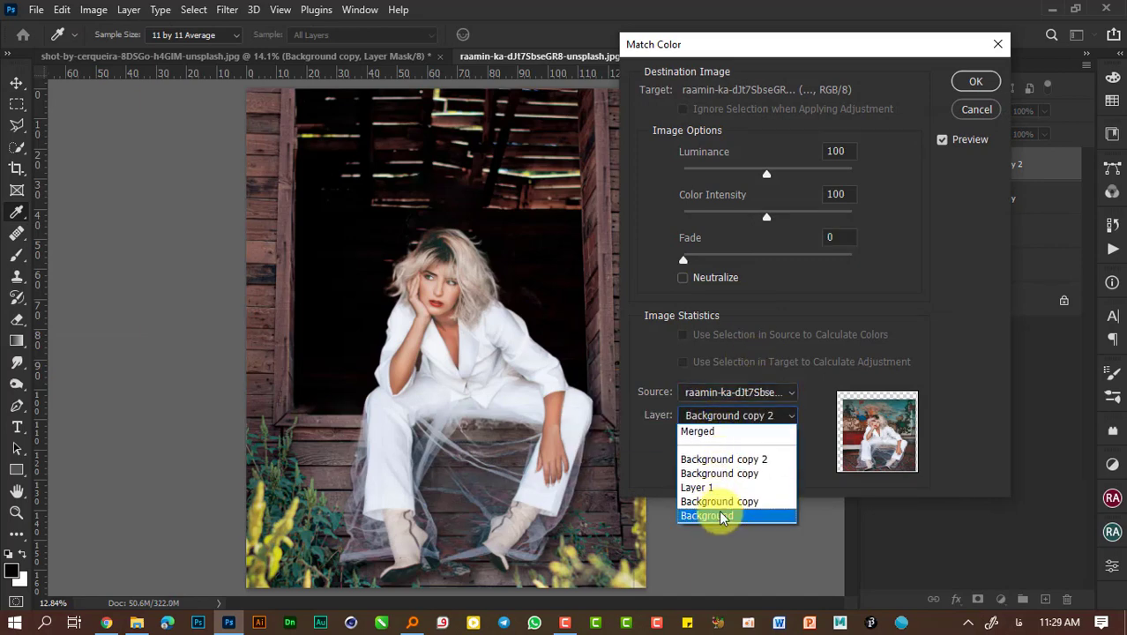
{"action": "left_click", "coordinate": [721, 517]}
- Set the color match's Fade to about 75, tune Luminance and Color Intensity, then apply it and compare the woman with and without it
{"action": "left_click_drag", "start_coordinate": [722, 253], "coordinate": [811, 253]}
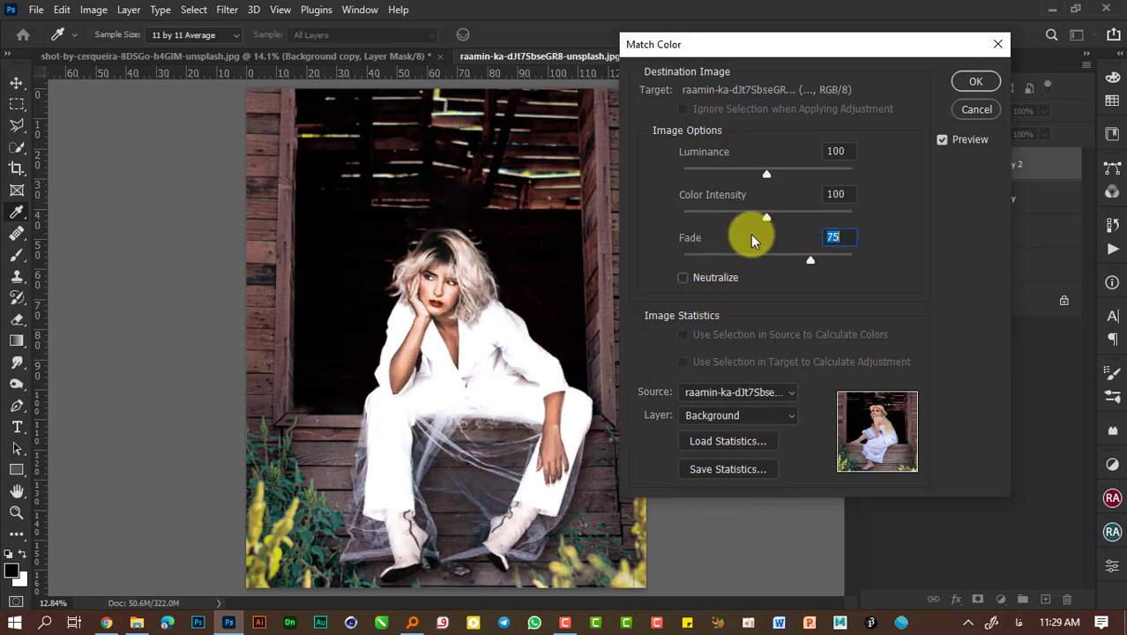
{"action": "left_click_drag", "start_coordinate": [735, 213], "coordinate": [745, 176]}
{"action": "left_click_drag", "start_coordinate": [805, 254], "coordinate": [798, 219]}
{"action": "left_click", "coordinate": [976, 84]}
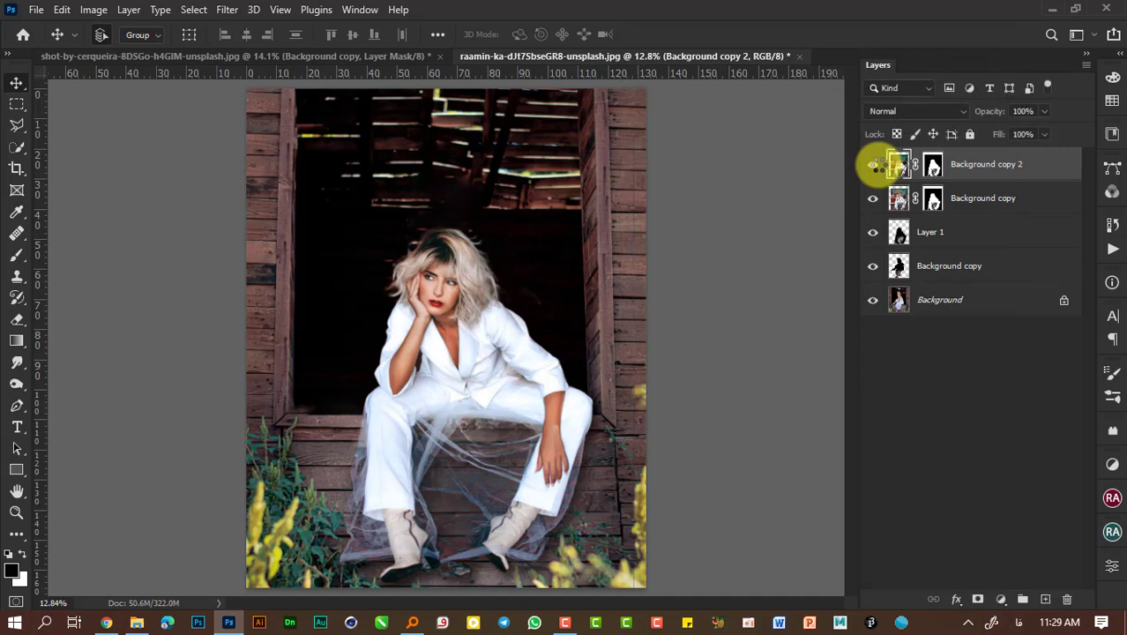
{"action": "left_click", "coordinate": [874, 165]}
{"action": "left_click", "coordinate": [878, 168]}
{"action": "left_click", "coordinate": [873, 166]}
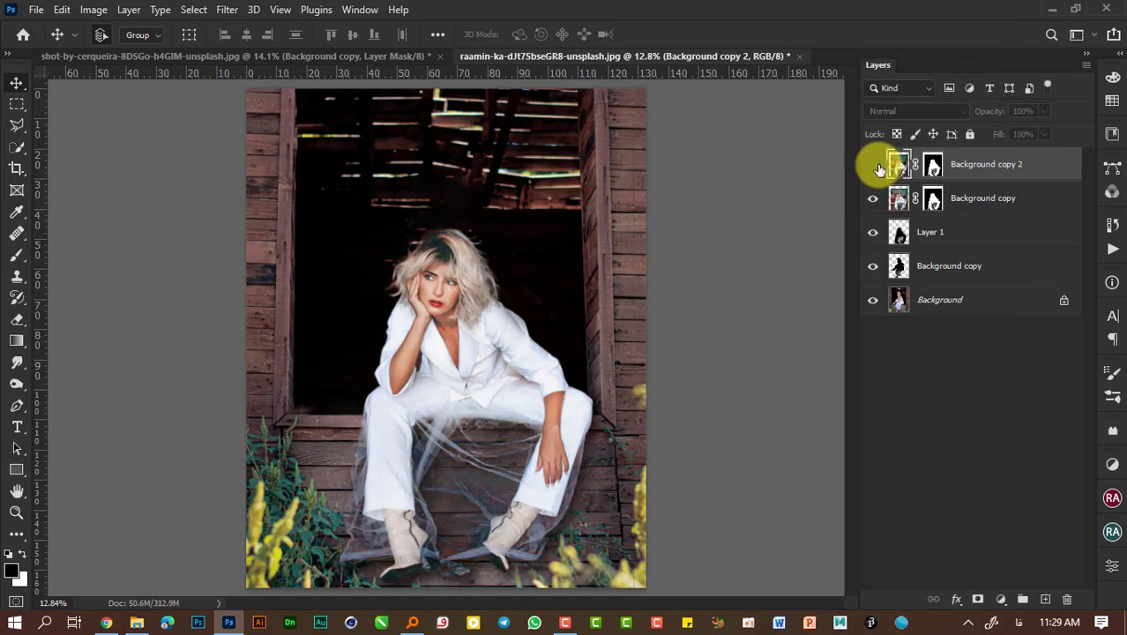
{"action": "left_click", "coordinate": [874, 166]}
- Create a layer group between the two woman layers and place the lower one, Background copy, inside it
{"action": "left_click", "coordinate": [899, 197]}
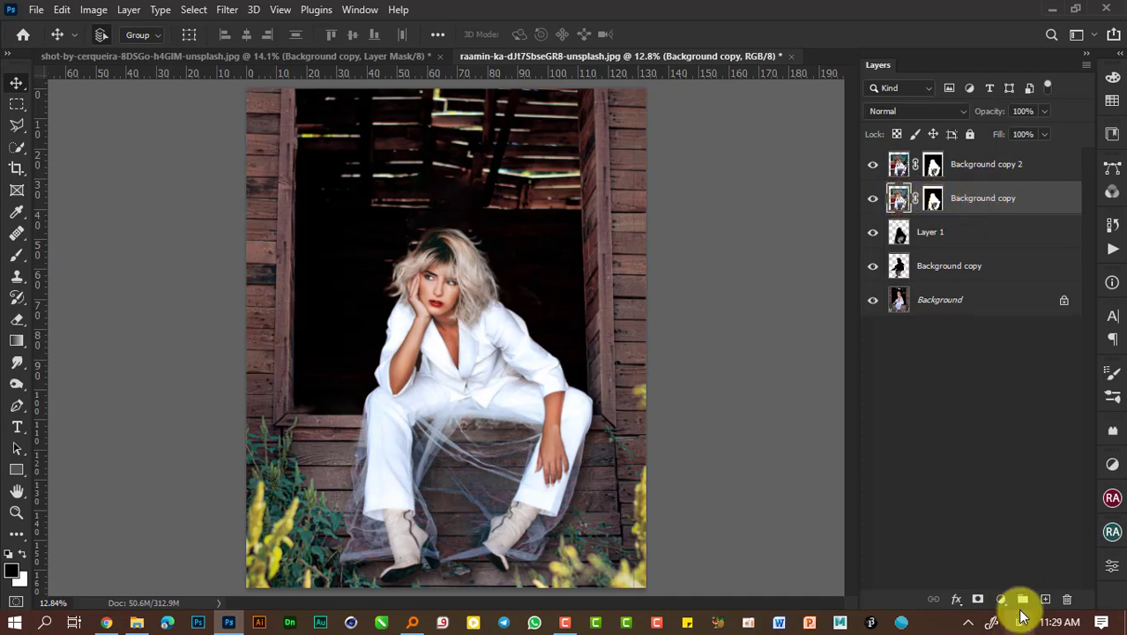
{"action": "left_click", "coordinate": [1023, 599]}
{"action": "left_click_drag", "start_coordinate": [959, 221], "coordinate": [1003, 196]}
{"action": "left_click", "coordinate": [1005, 192]}
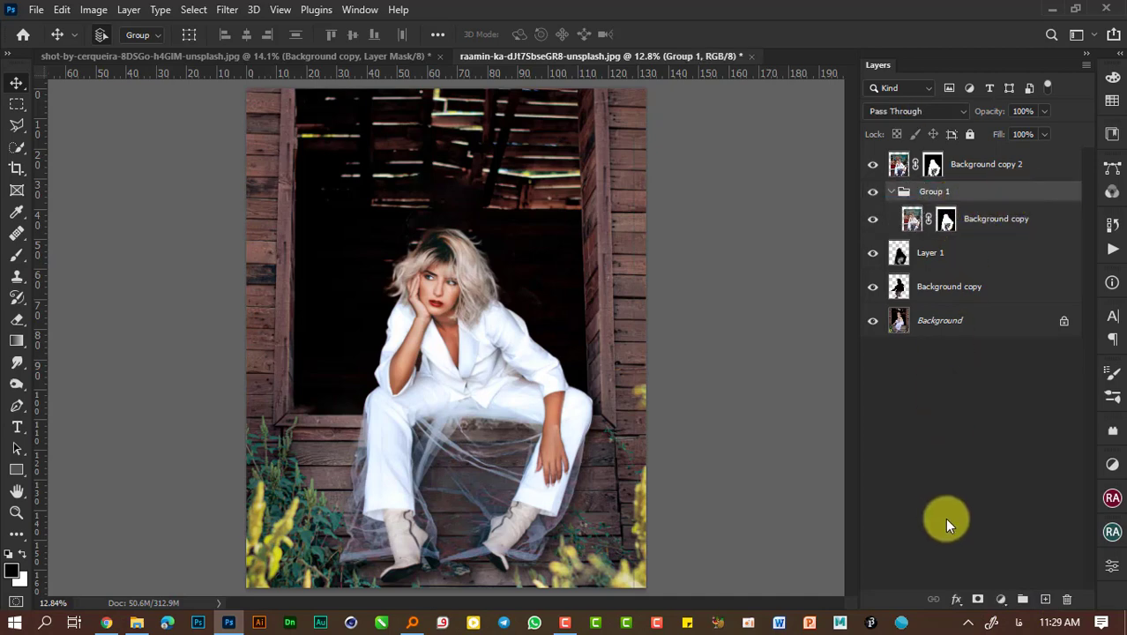
{"action": "left_click", "coordinate": [978, 600]}
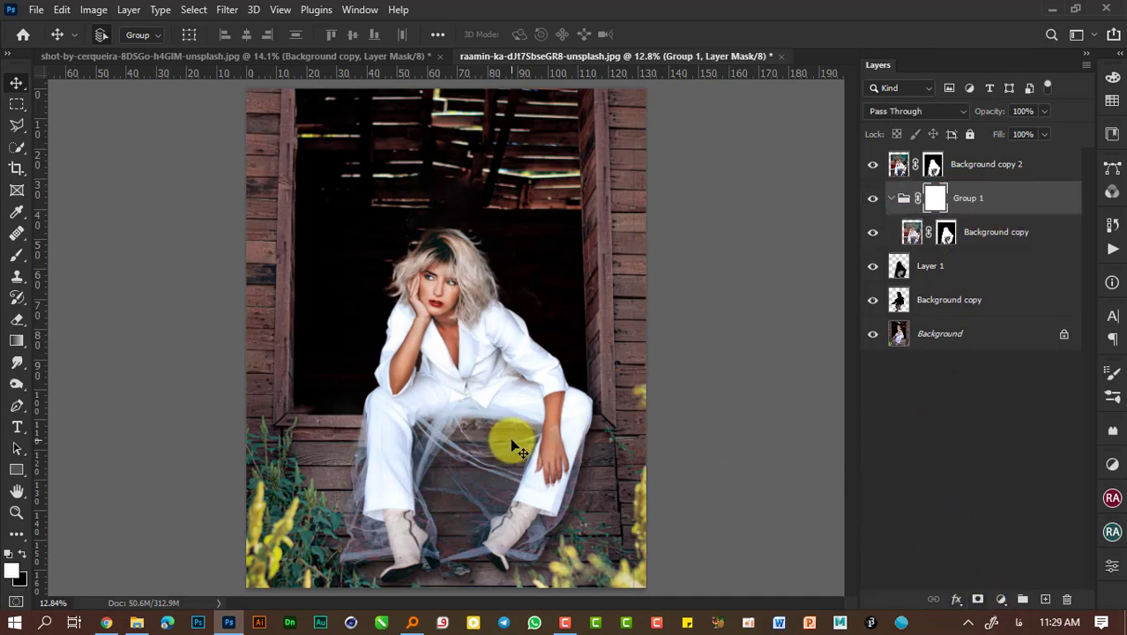
{"action": "key", "text": "b"}
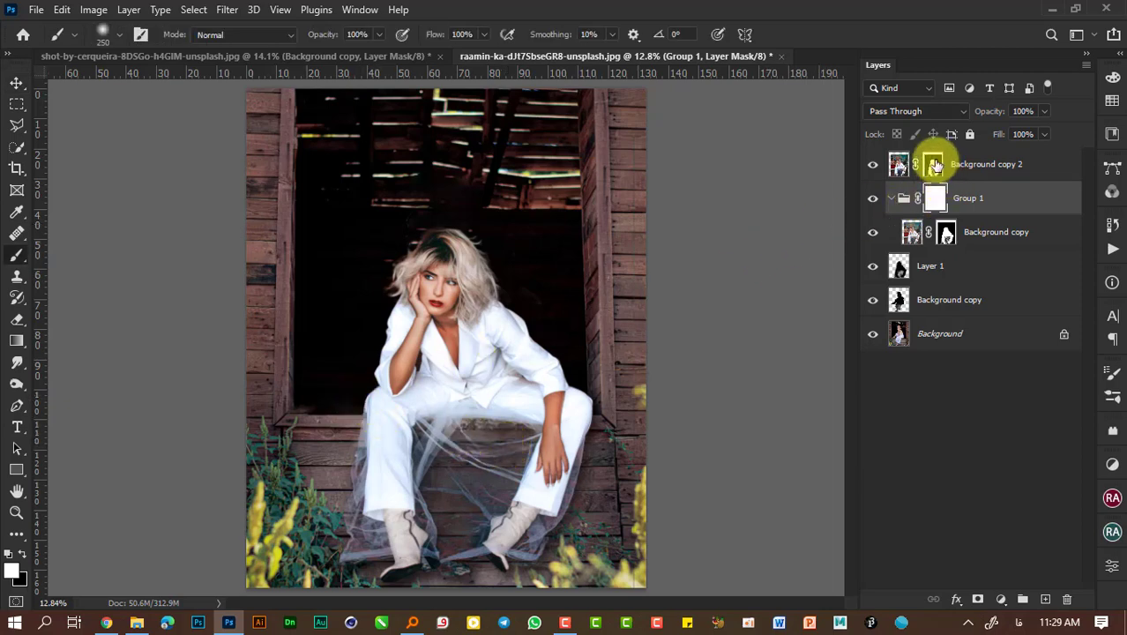
{"action": "left_click_drag", "start_coordinate": [935, 198], "coordinate": [913, 225]}
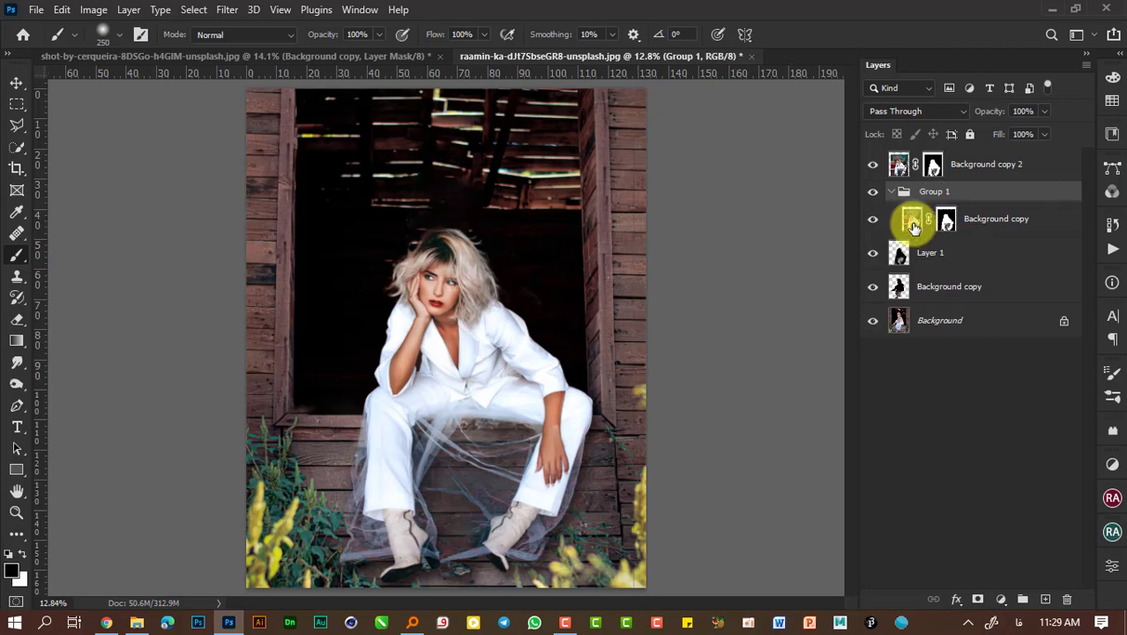
- Move the color-matched Background copy 2 into Group 1 in place of Background copy, and give the group an inverted black mask
{"action": "left_click", "coordinate": [899, 166]}
{"action": "left_click_drag", "start_coordinate": [899, 166], "coordinate": [907, 191]}
{"action": "left_click", "coordinate": [936, 157]}
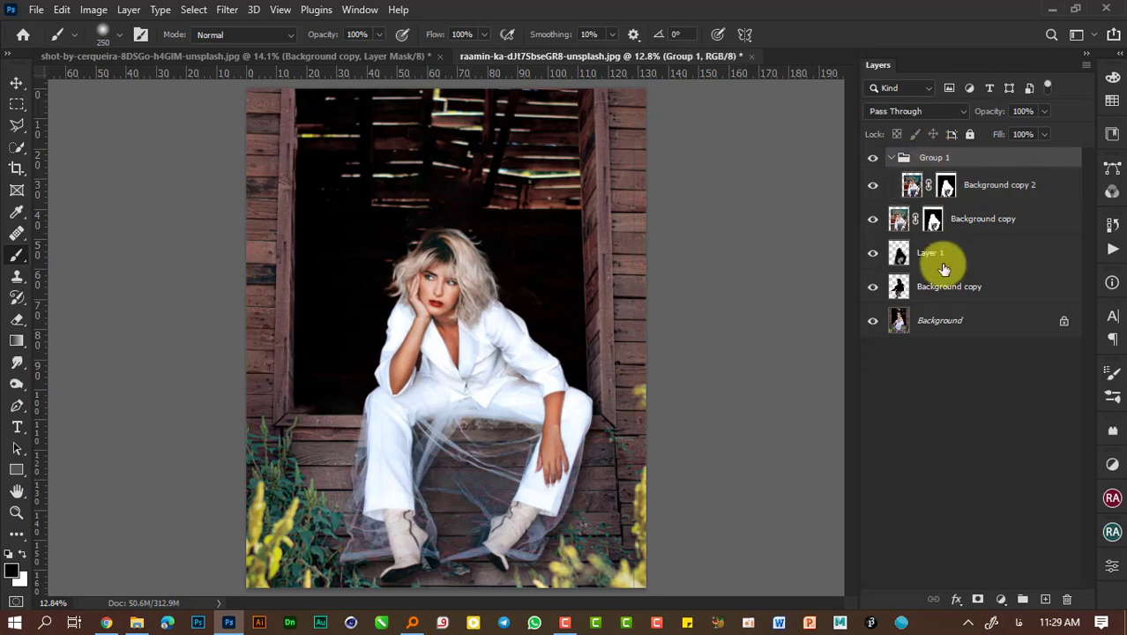
{"action": "left_click", "coordinate": [978, 599]}
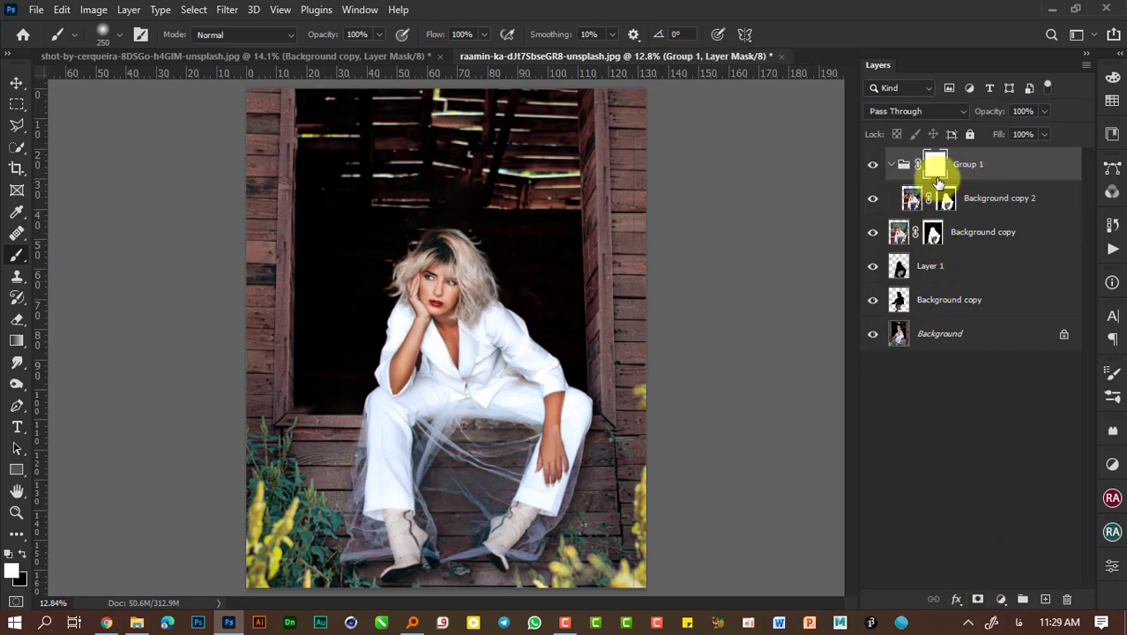
{"action": "key", "text": "ctrl+i"}
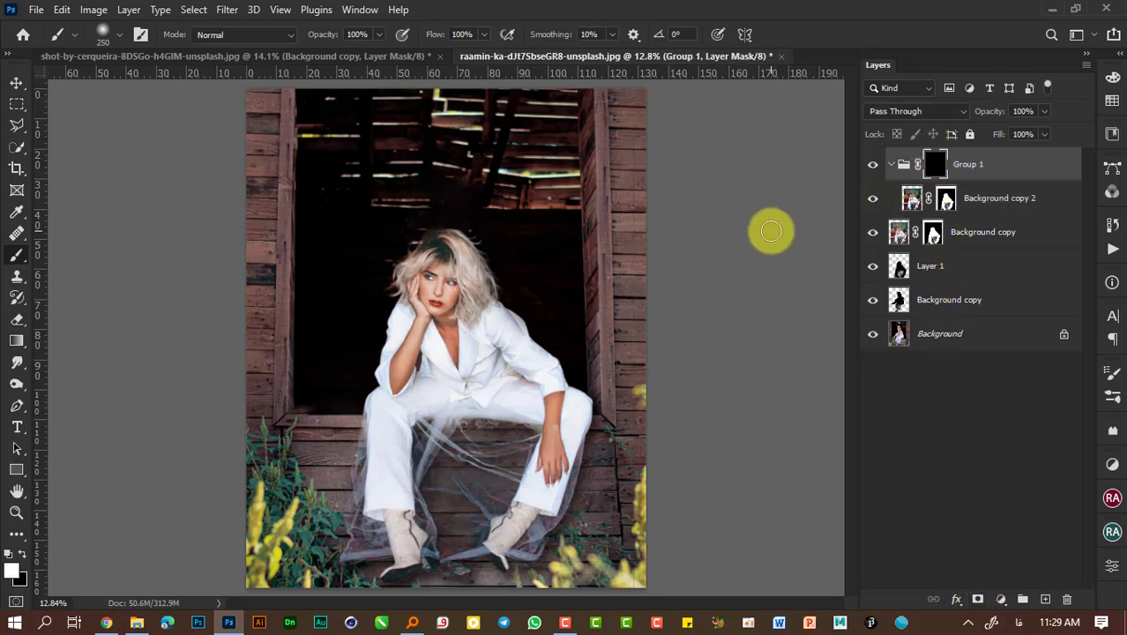
- Paint white on the group's mask over parts of the woman with a 700 px soft brush, then compare with the original background photo
{"action": "key", "text": "bracketright"}
{"action": "key", "text": "bracketright"}
{"action": "key", "text": "bracketright"}
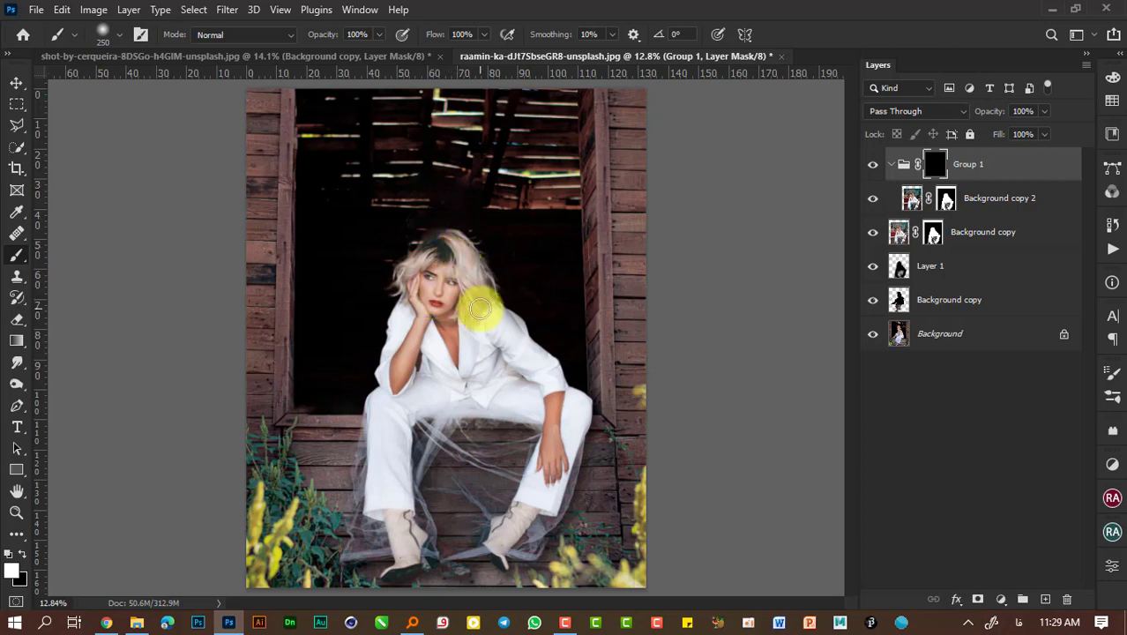
{"action": "key", "text": "bracketright"}
{"action": "key", "text": "bracketright"}
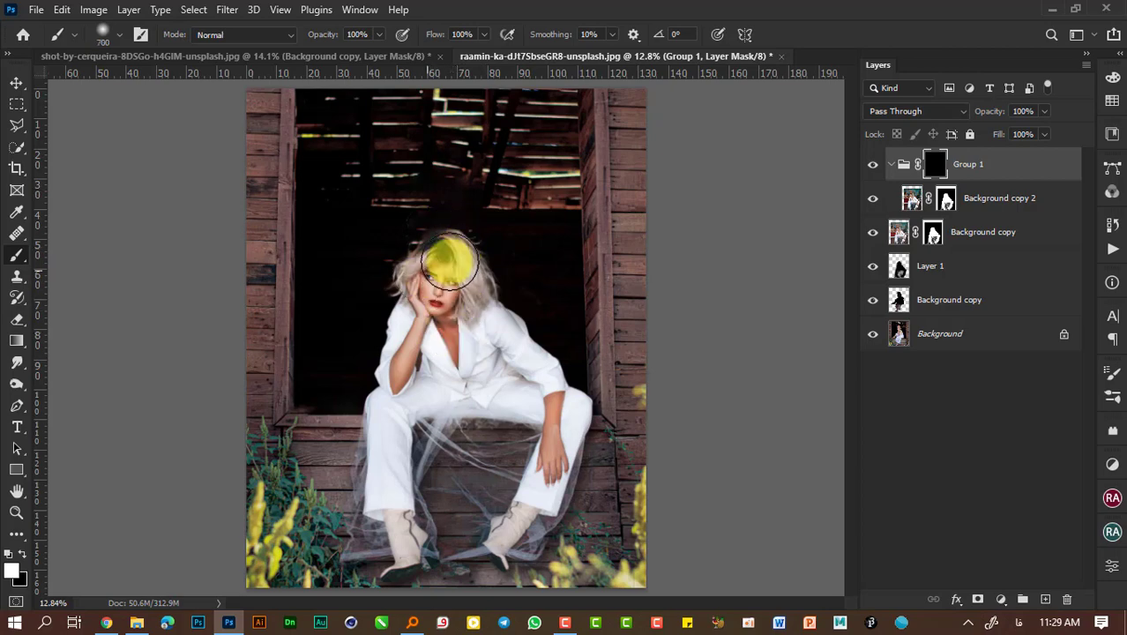
{"action": "mouse_move", "coordinate": [466, 275]}
{"action": "left_mouse_down"}
{"action": "mouse_move", "coordinate": [498, 326]}
{"action": "mouse_move", "coordinate": [552, 357]}
{"action": "mouse_move", "coordinate": [538, 363]}
{"action": "mouse_move", "coordinate": [563, 443]}
{"action": "mouse_move", "coordinate": [506, 517]}
{"action": "mouse_move", "coordinate": [397, 466]}
{"action": "mouse_move", "coordinate": [401, 552]}
{"action": "mouse_move", "coordinate": [389, 577]}
{"action": "mouse_move", "coordinate": [469, 557]}
{"action": "mouse_move", "coordinate": [503, 574]}
{"action": "mouse_move", "coordinate": [480, 537]}
{"action": "mouse_move", "coordinate": [496, 500]}
{"action": "mouse_move", "coordinate": [407, 427]}
{"action": "mouse_move", "coordinate": [391, 371]}
{"action": "mouse_move", "coordinate": [414, 331]}
{"action": "mouse_move", "coordinate": [419, 281]}
{"action": "mouse_move", "coordinate": [388, 265]}
{"action": "mouse_move", "coordinate": [859, 247]}
{"action": "left_mouse_up"}
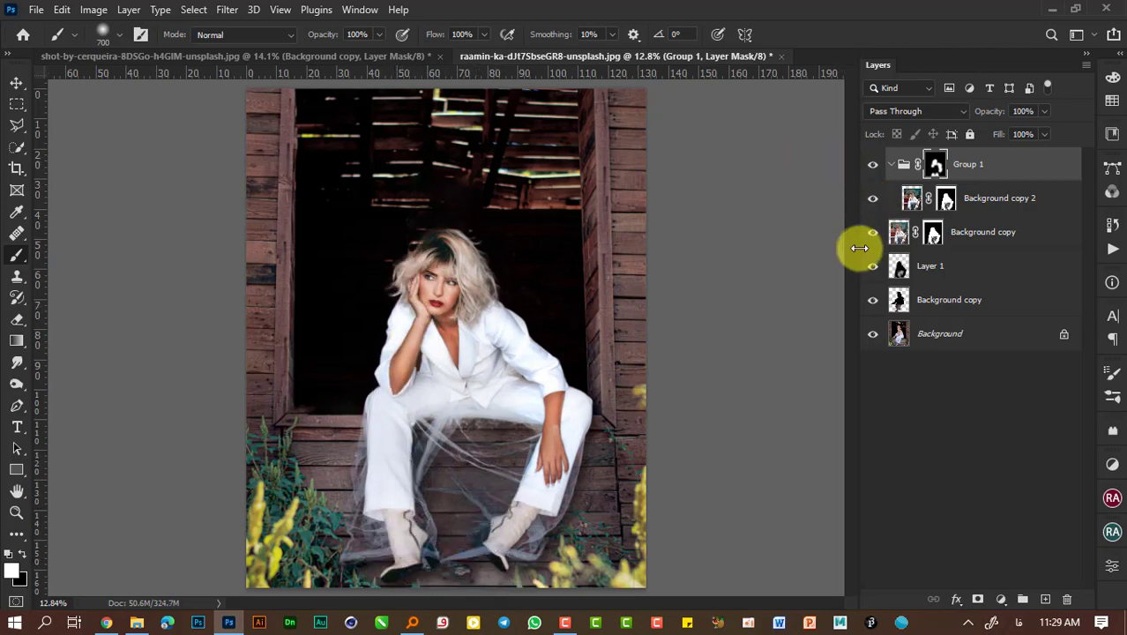
{"action": "left_click", "coordinate": [873, 338], "text": "alt"}
{"action": "left_click", "coordinate": [873, 338], "text": "alt"}
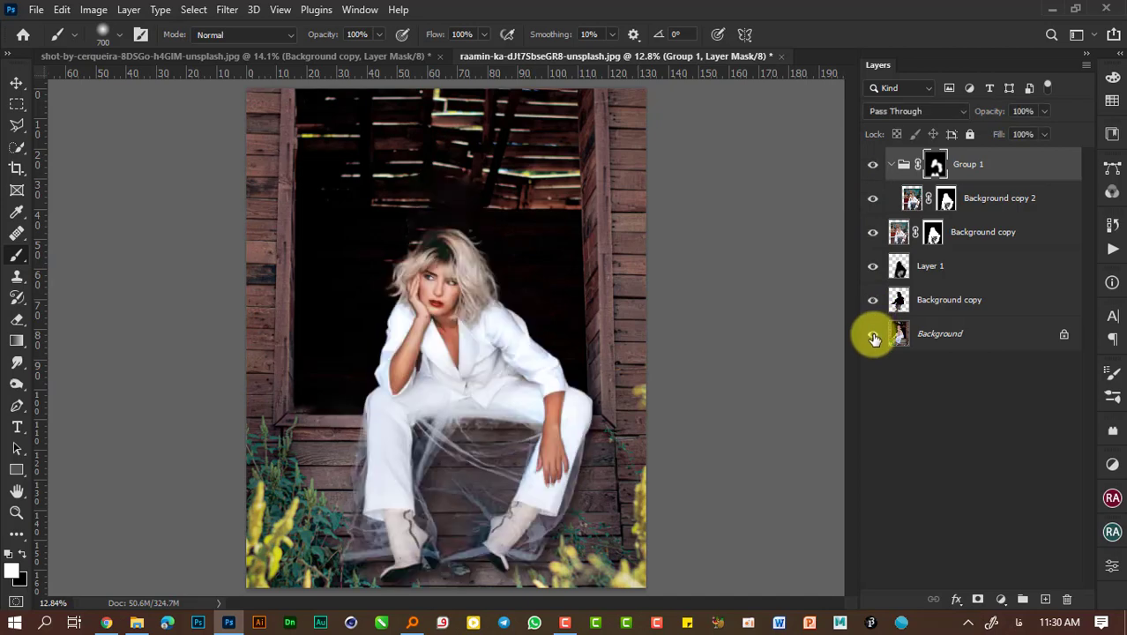